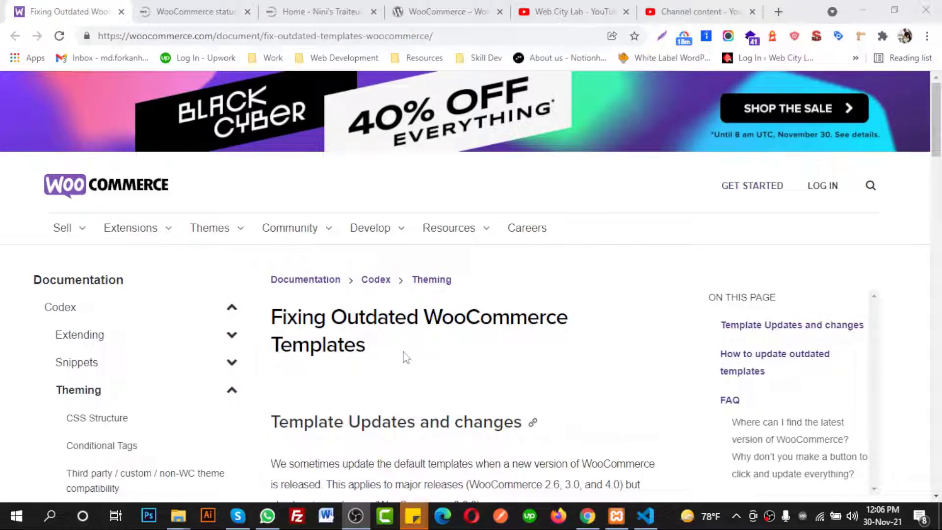
# - Confirm on WooCommerce's wordpress.org plugin page that the current release is version 5.9.0
pyautogui.click(181, 10)
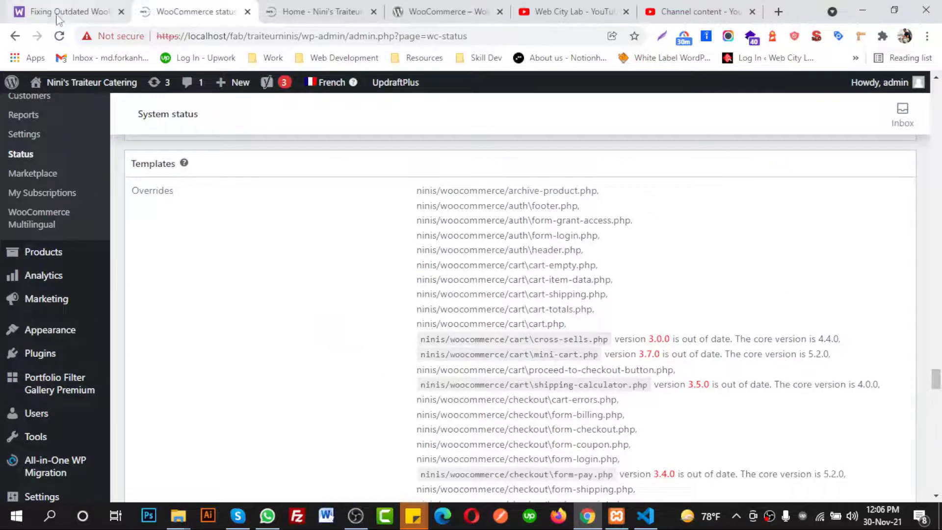
pyautogui.click(465, 13)
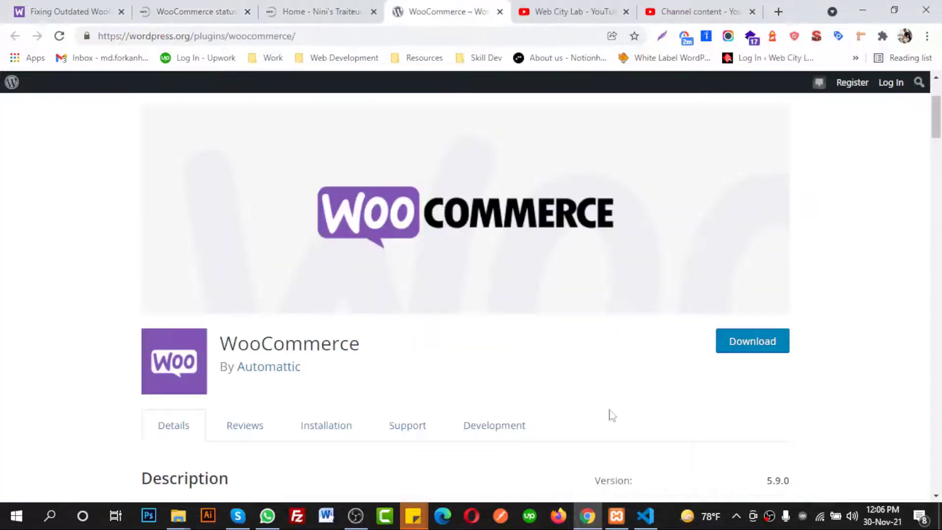
pyautogui.scroll(-1, 484, 299)
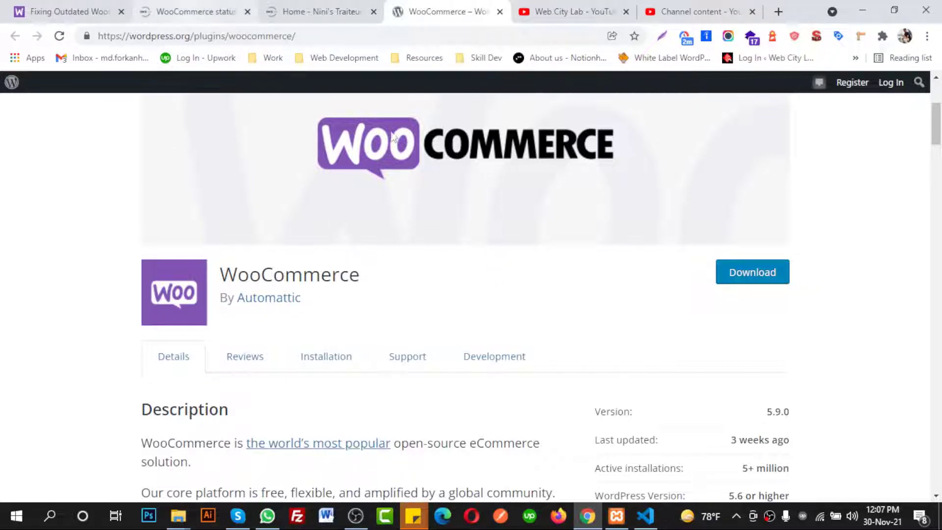
pyautogui.moveTo(233, 276); pyautogui.dragTo(364, 276)
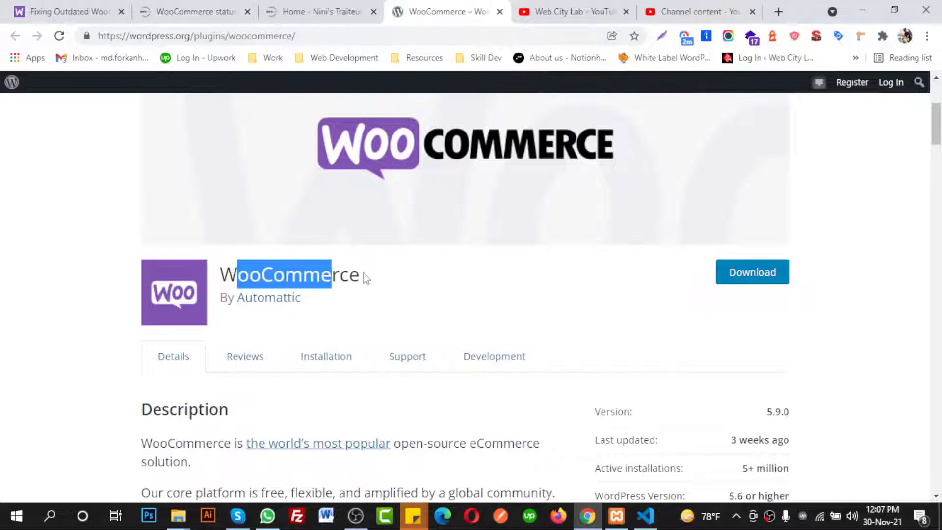
pyautogui.click(263, 94)
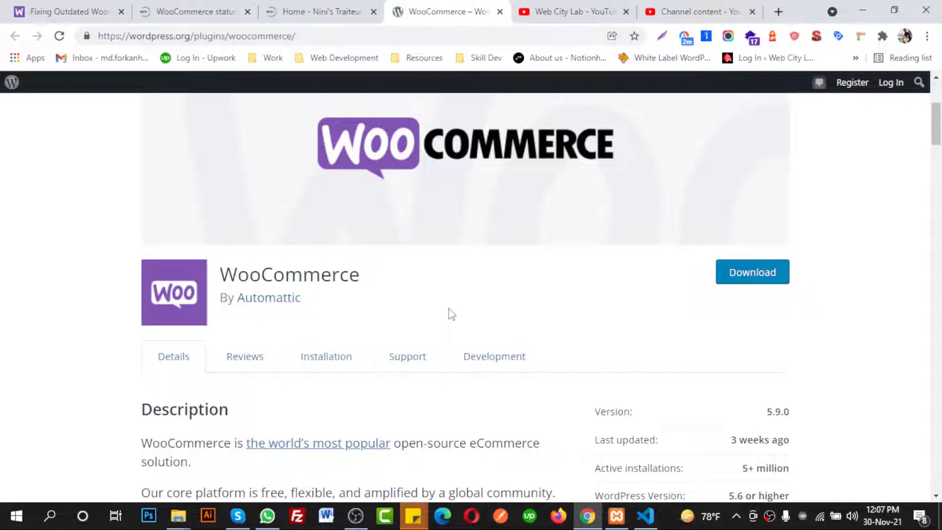
pyautogui.click(94, 7)
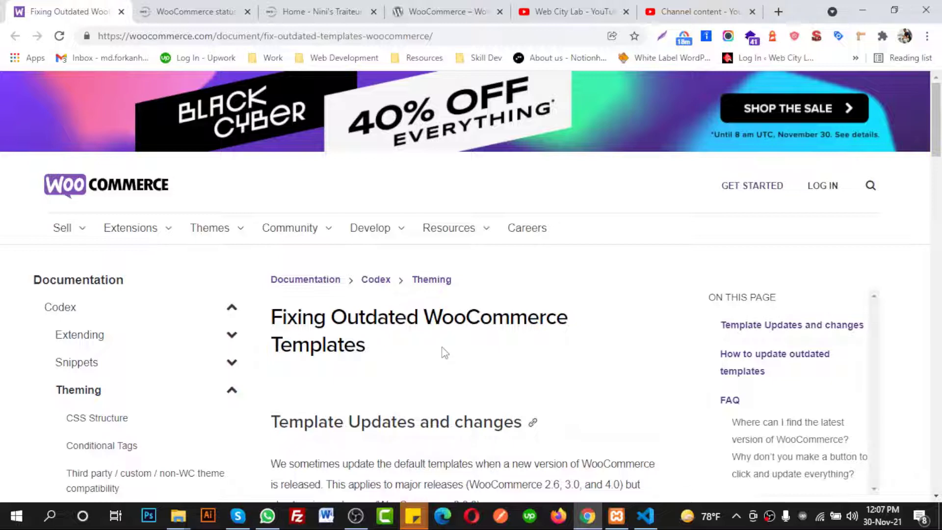
# - Scroll the Fixing Outdated WooCommerce Templates guide down to its step-by-step update instructions
pyautogui.scroll(-10, 444, 353)
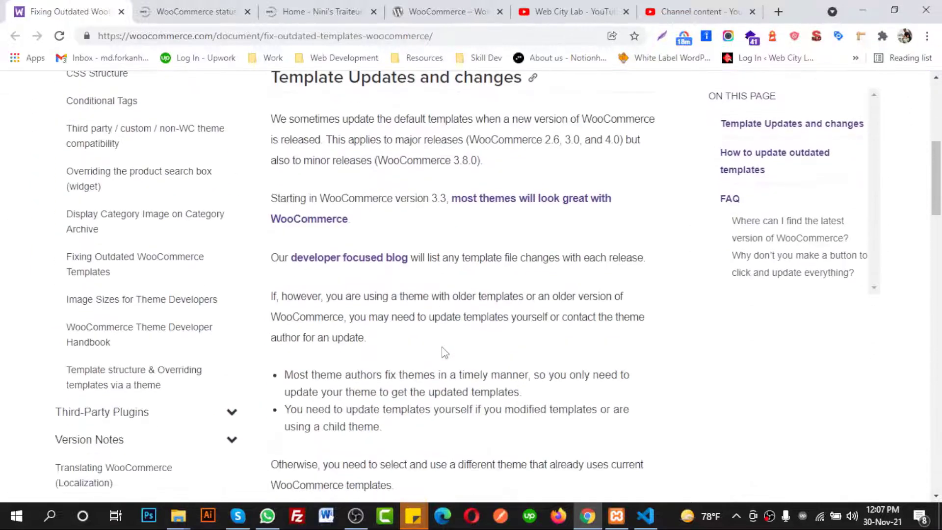
pyautogui.scroll(-5, 444, 352)
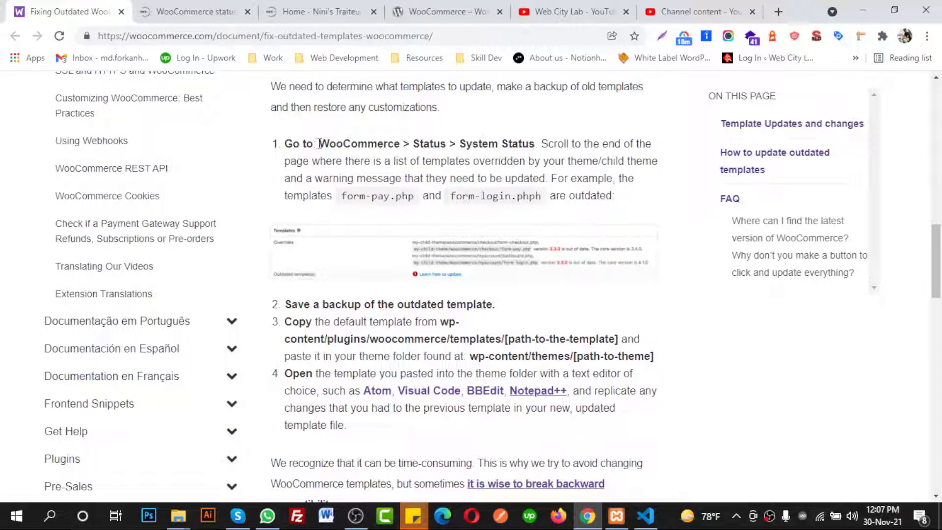
pyautogui.moveTo(319, 144); pyautogui.dragTo(391, 144)
pyautogui.click(393, 144)
# - Reload WooCommerce > Status and scroll to the outdated template overrides, starting with cart/cross-sells.php
pyautogui.click(196, 19)
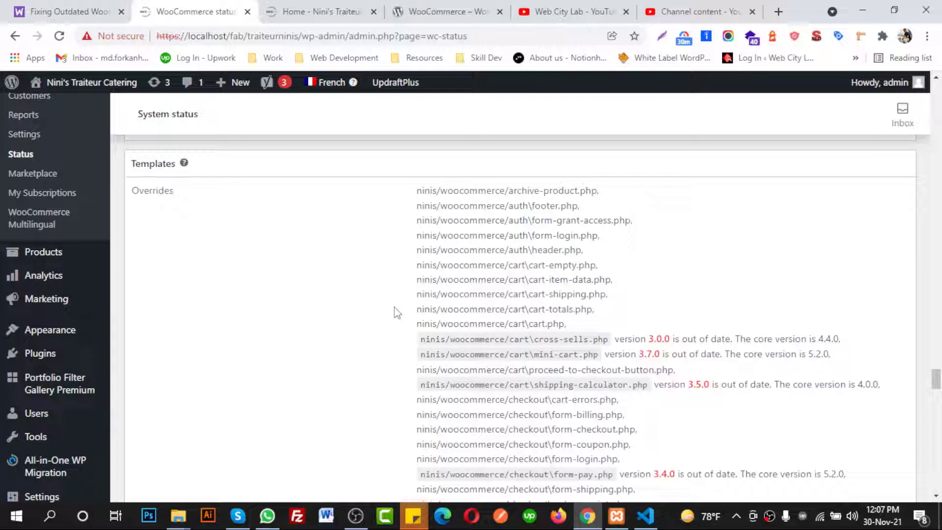
pyautogui.scroll(4, 305, 301)
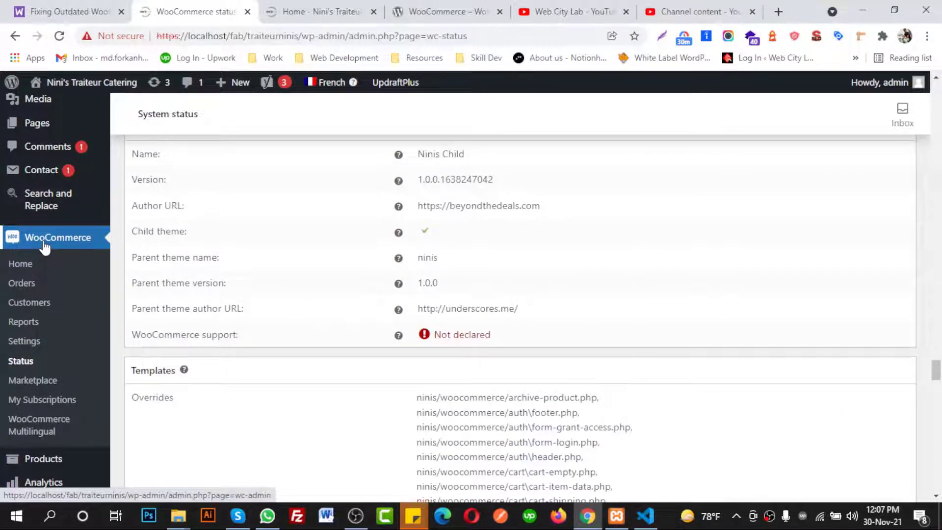
pyautogui.click(19, 362)
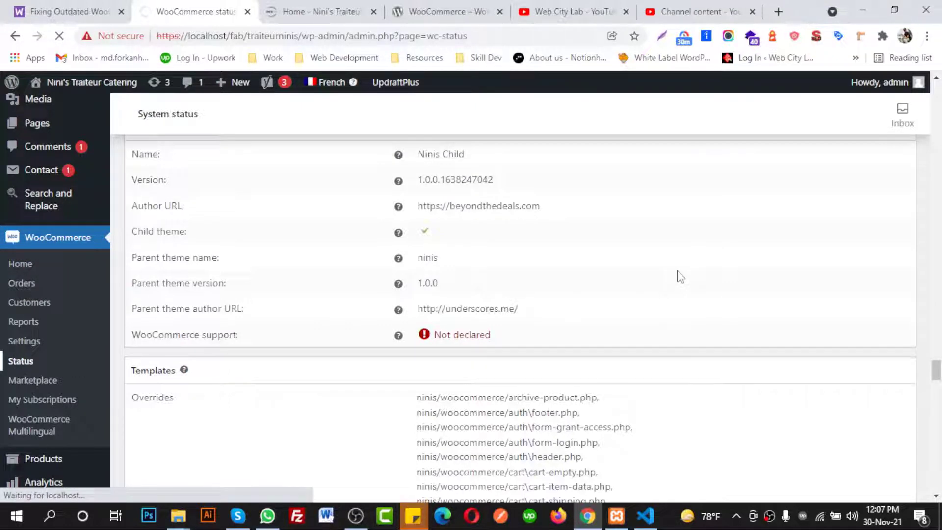
pyautogui.scroll(-5, 680, 276)
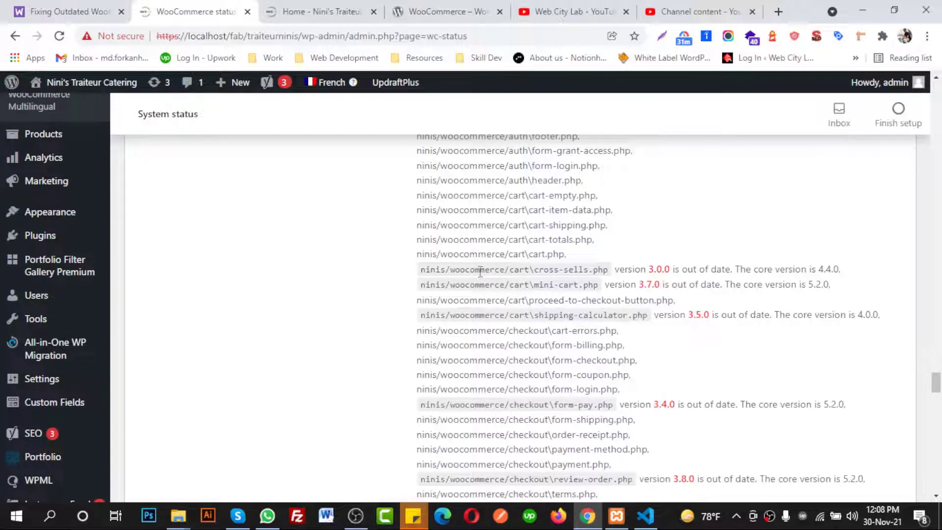
pyautogui.moveTo(454, 269); pyautogui.dragTo(499, 270)
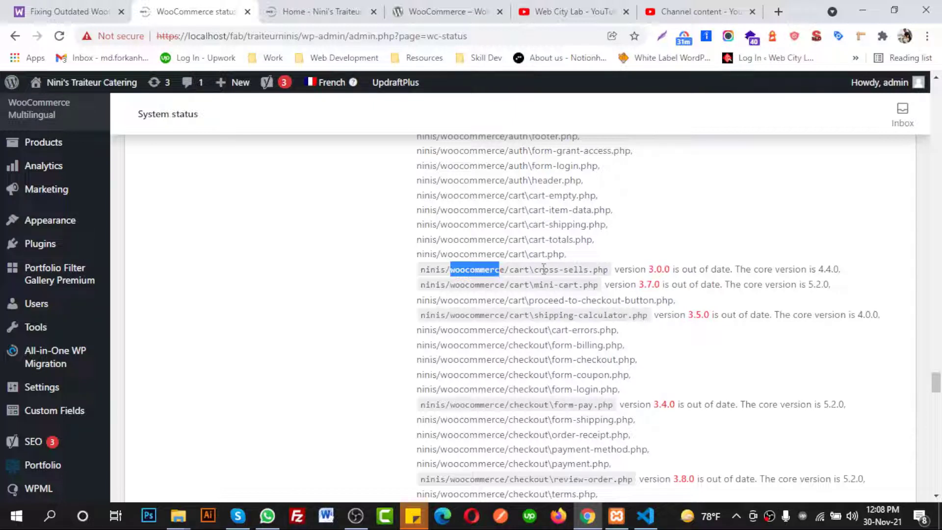
pyautogui.click(474, 282)
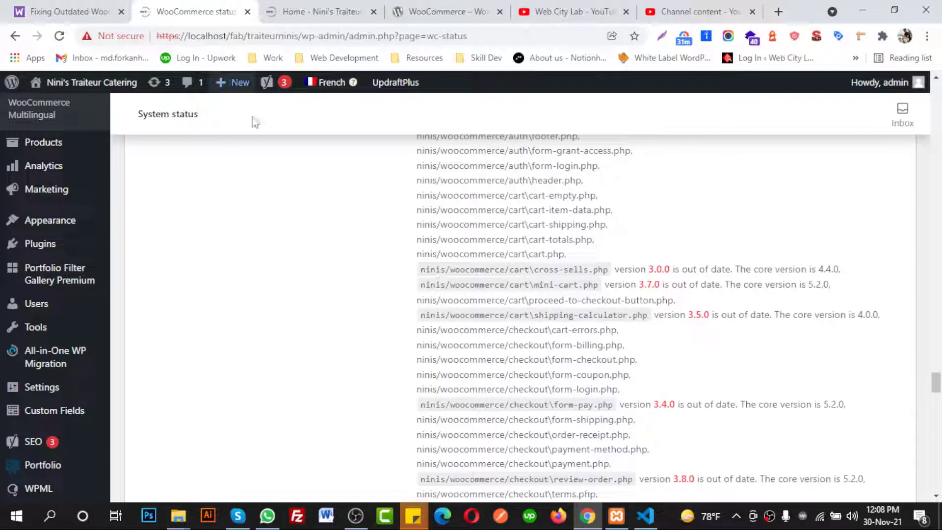
pyautogui.moveTo(178, 516)
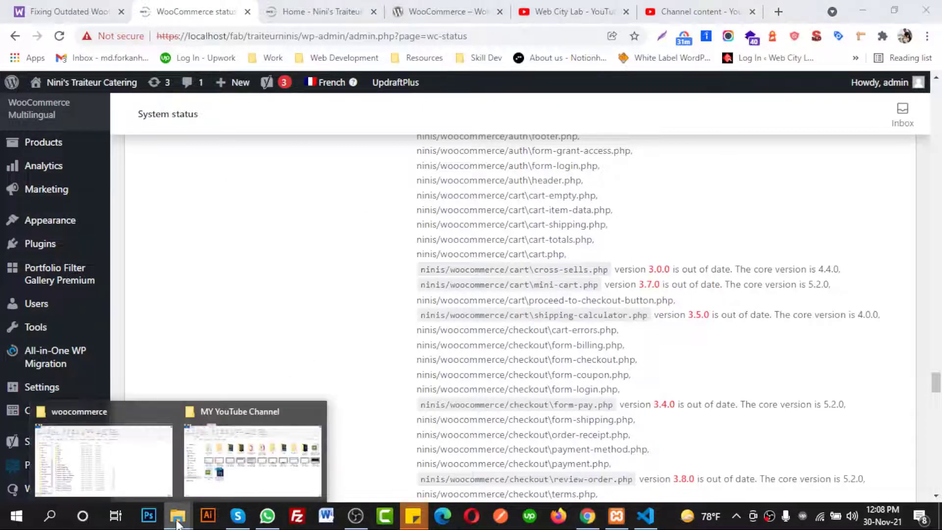
pyautogui.click(112, 437)
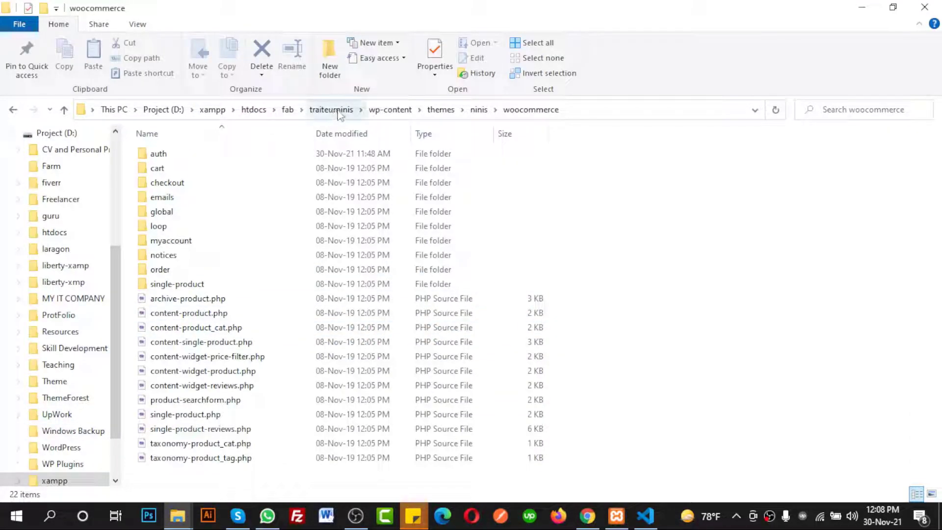
pyautogui.click(255, 113)
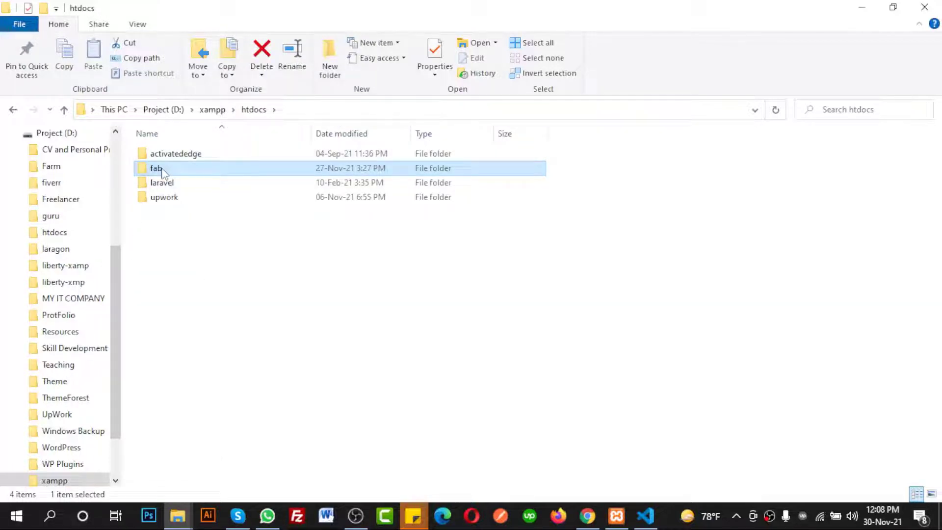
pyautogui.doubleClick(163, 173)
pyautogui.click(164, 172)
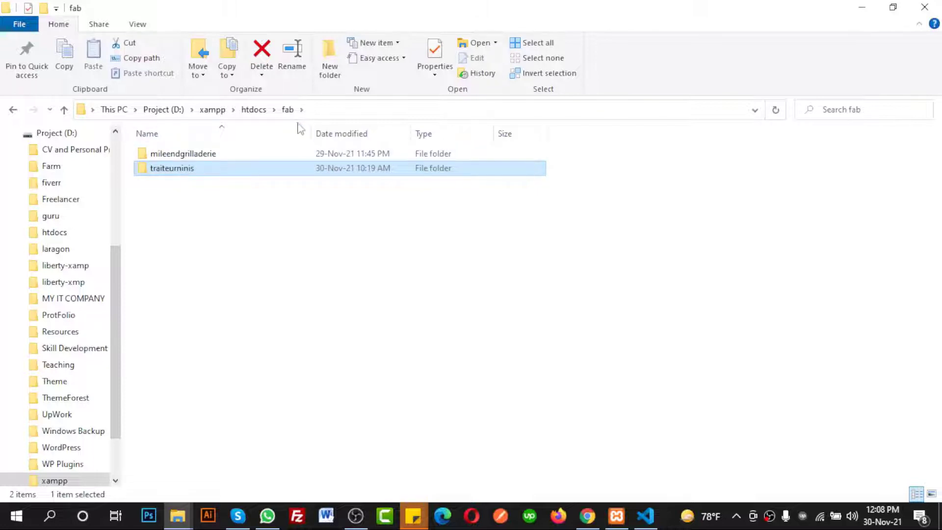
pyautogui.doubleClick(189, 170)
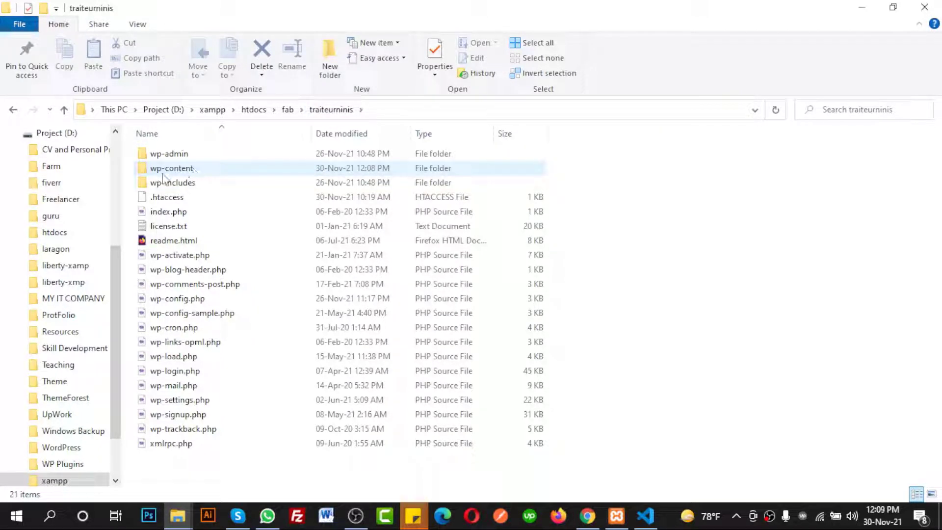
pyautogui.doubleClick(189, 169)
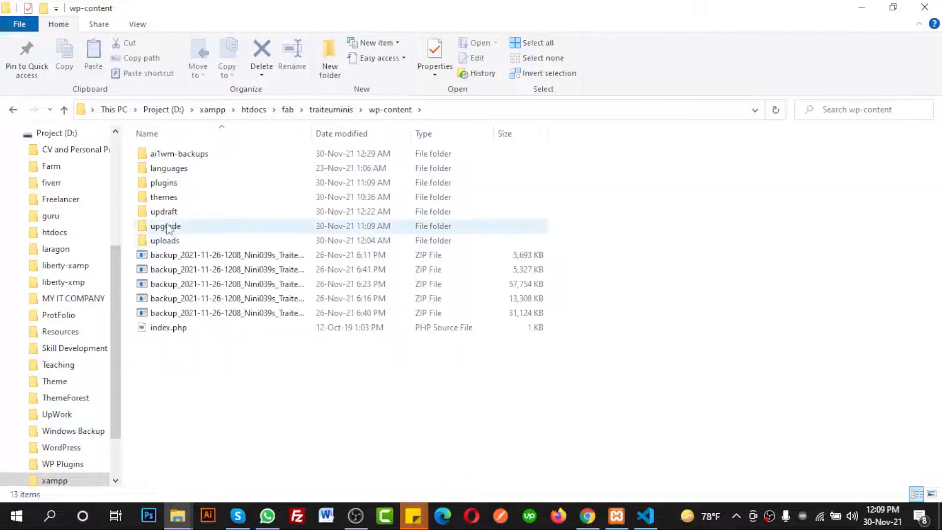
pyautogui.doubleClick(167, 197)
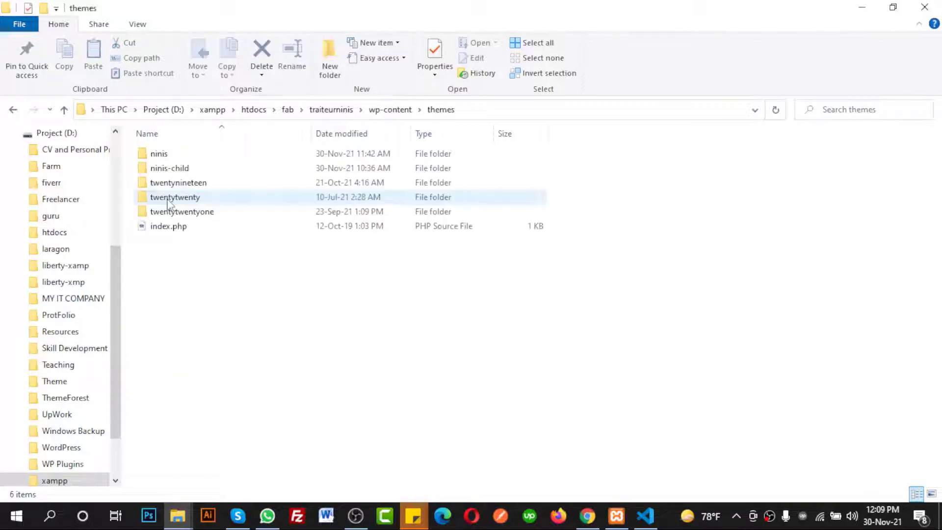
pyautogui.doubleClick(167, 155)
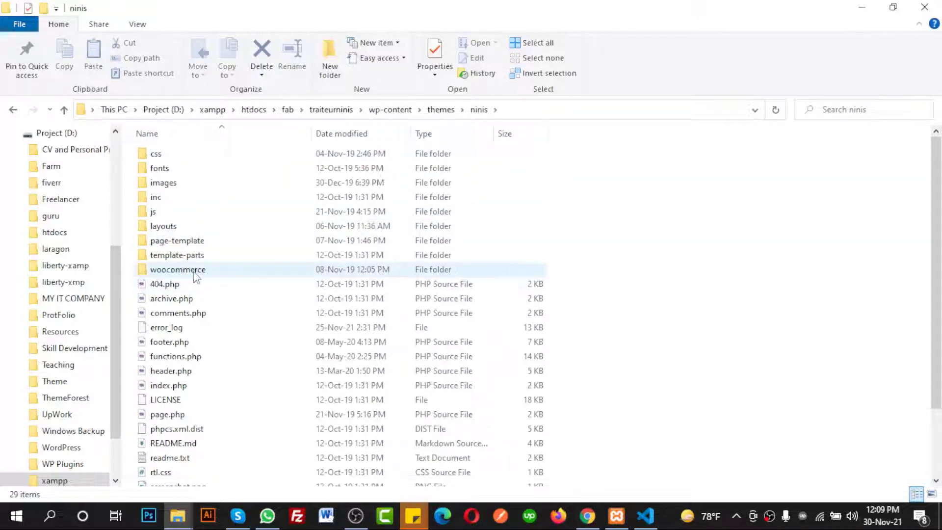
pyautogui.doubleClick(196, 275)
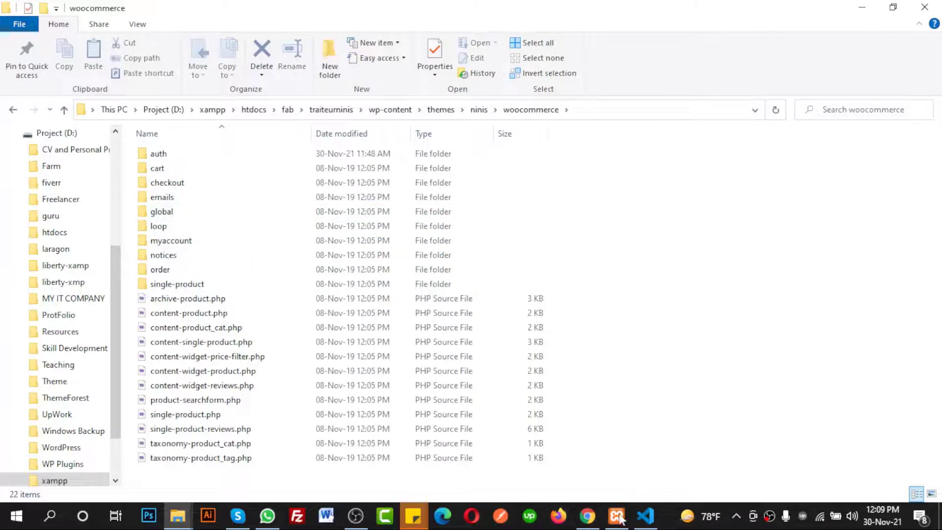
pyautogui.click(587, 516)
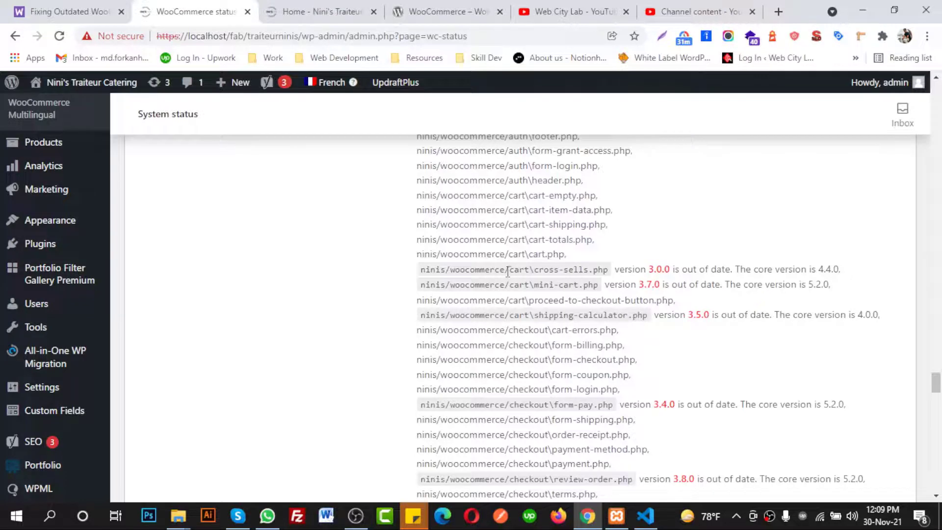
# - Reopen the theme's woocommerce\cart folder in File Explorer, showing its nine PHP override files
pyautogui.moveTo(511, 272); pyautogui.dragTo(532, 271)
pyautogui.click(557, 271)
pyautogui.click(178, 516)
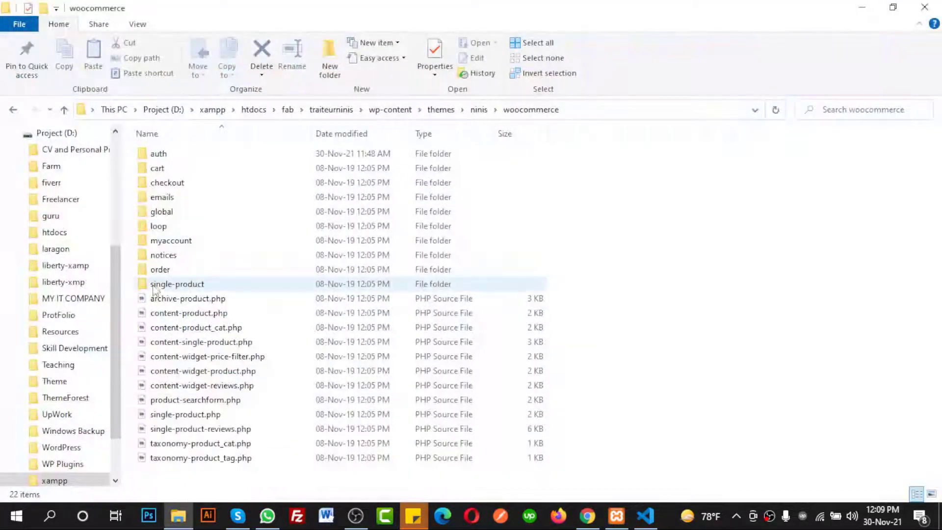
pyautogui.doubleClick(157, 168)
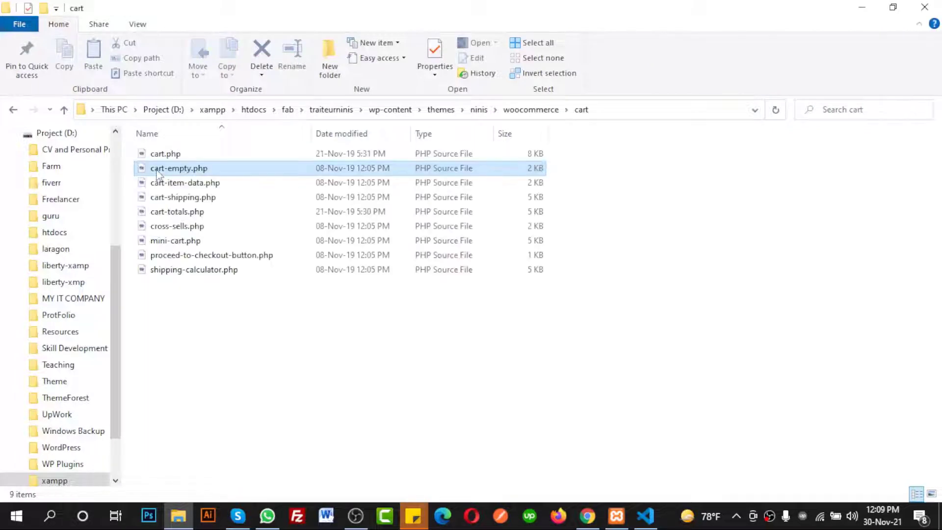
pyautogui.click(162, 169)
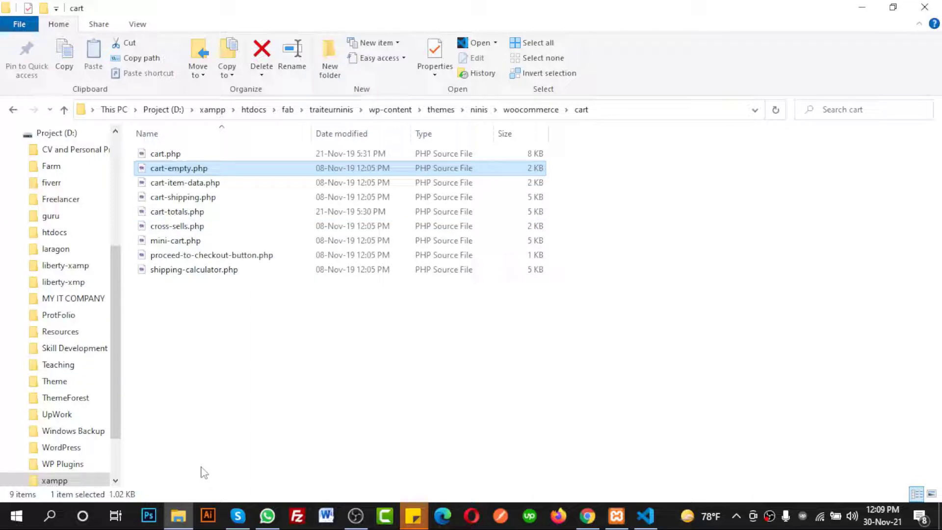
pyautogui.click(180, 519)
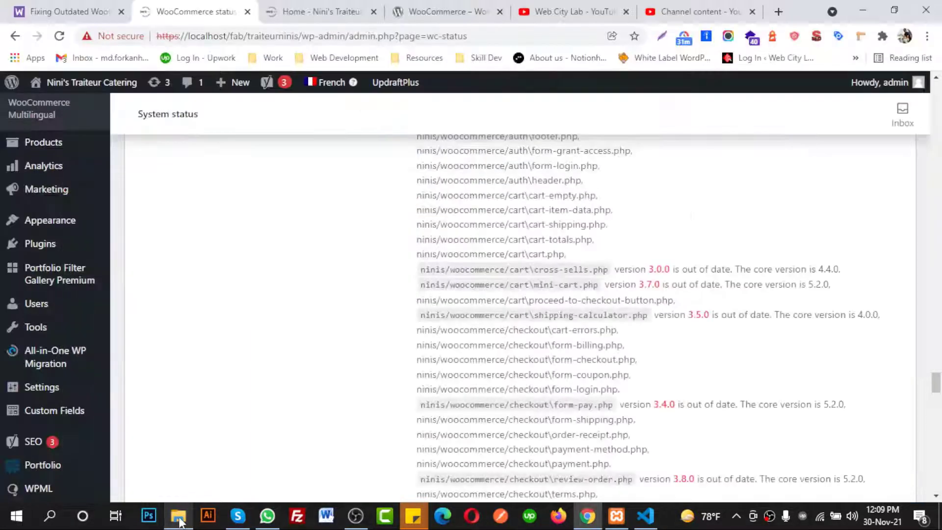
pyautogui.click(180, 521)
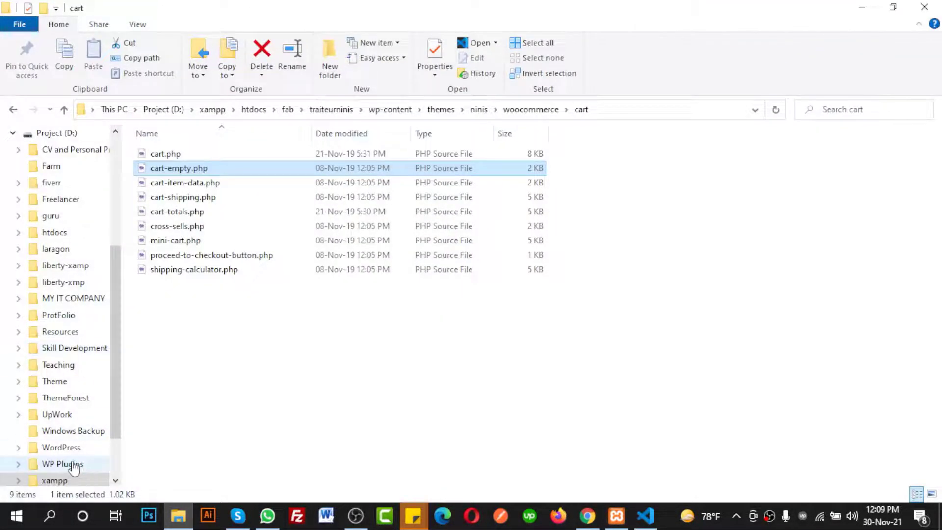
# - Navigate from WP Plugins through woocommerce.5.9.0 and woocommerce into the templates folder
pyautogui.click(63, 464)
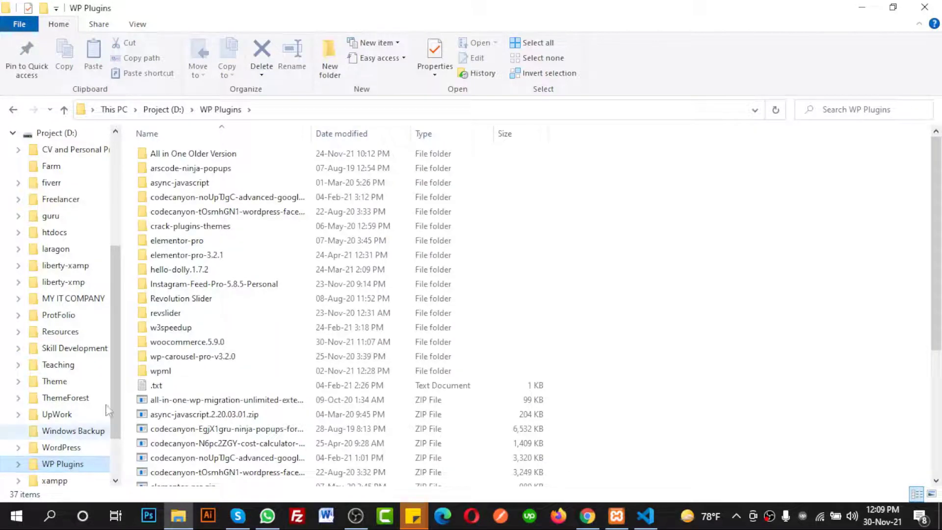
pyautogui.scroll(-5, 210, 337)
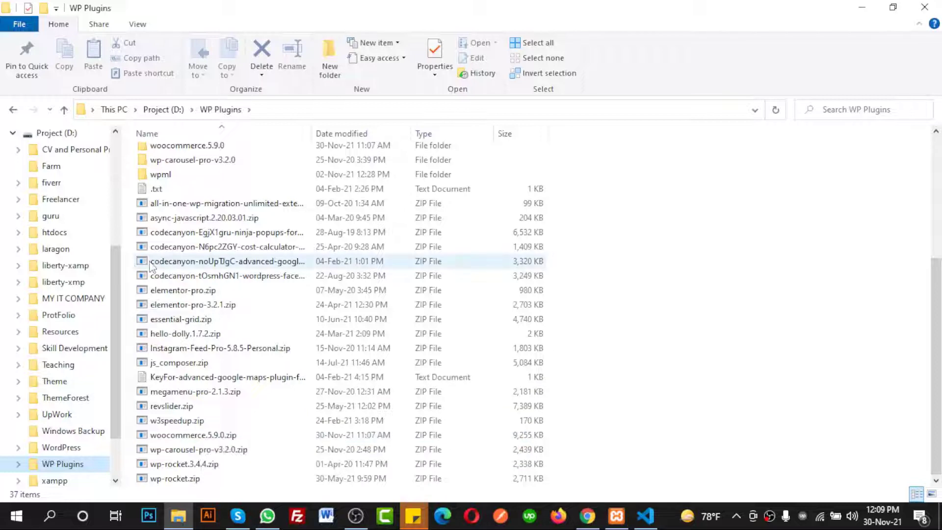
pyautogui.scroll(1, 156, 265)
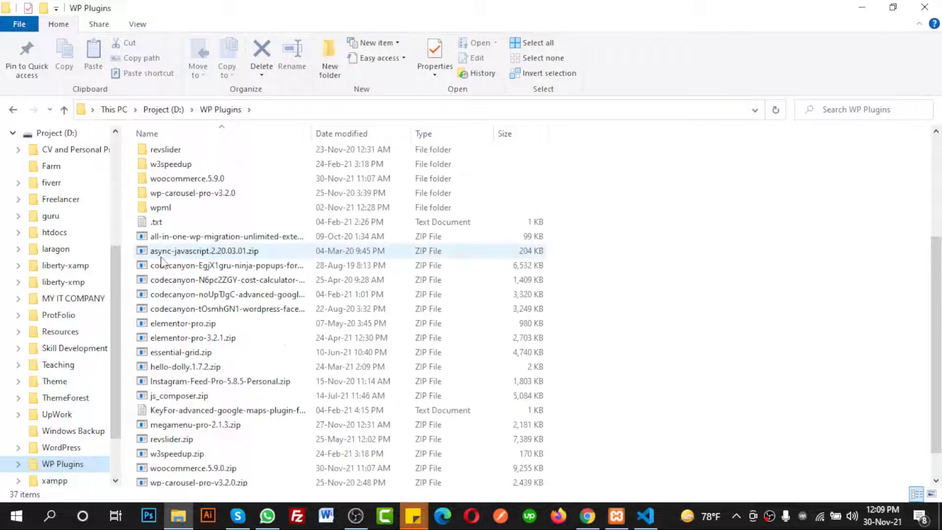
pyautogui.doubleClick(206, 180)
pyautogui.doubleClick(185, 154)
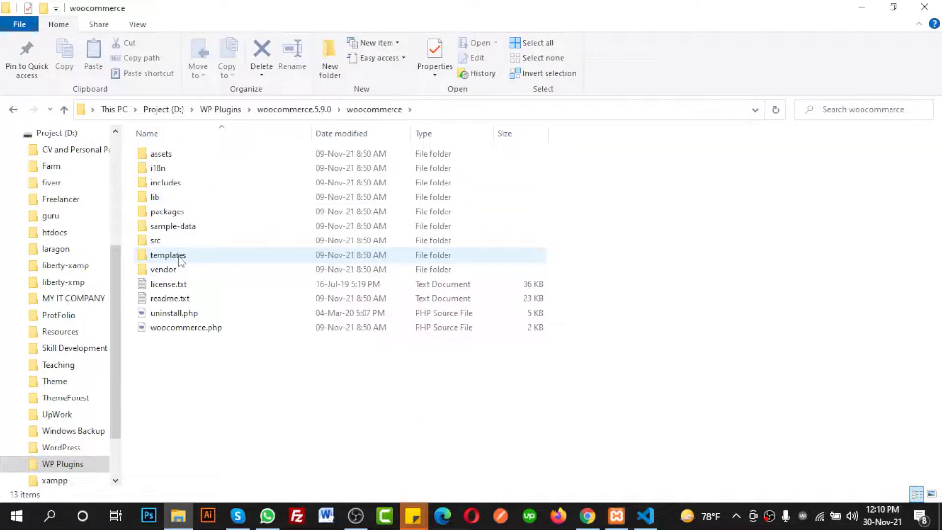
pyautogui.moveTo(181, 261)
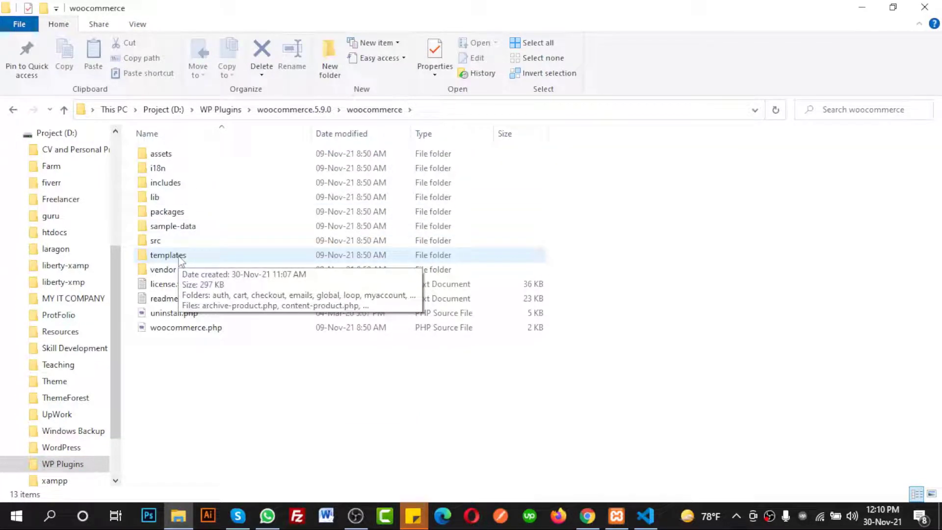
pyautogui.doubleClick(181, 258)
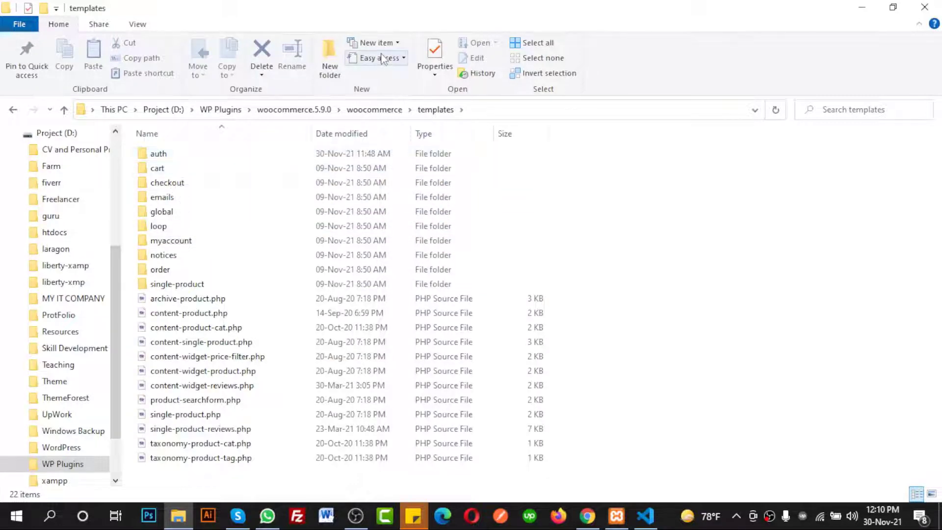
# - Resize the File Explorer window and select cross-sells.php in the plugin's templates\cart folder
pyautogui.moveTo(374, 14); pyautogui.dragTo(238, 28)
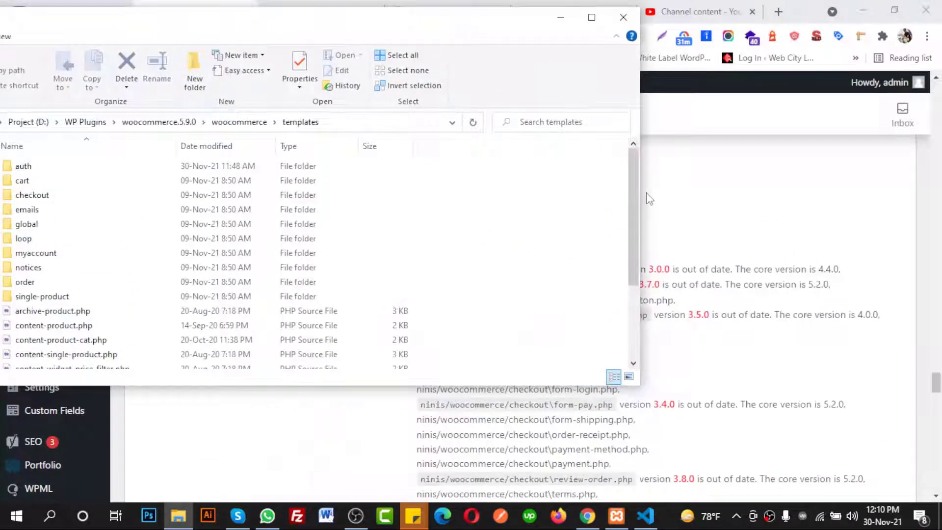
pyautogui.moveTo(640, 191); pyautogui.dragTo(300, 226)
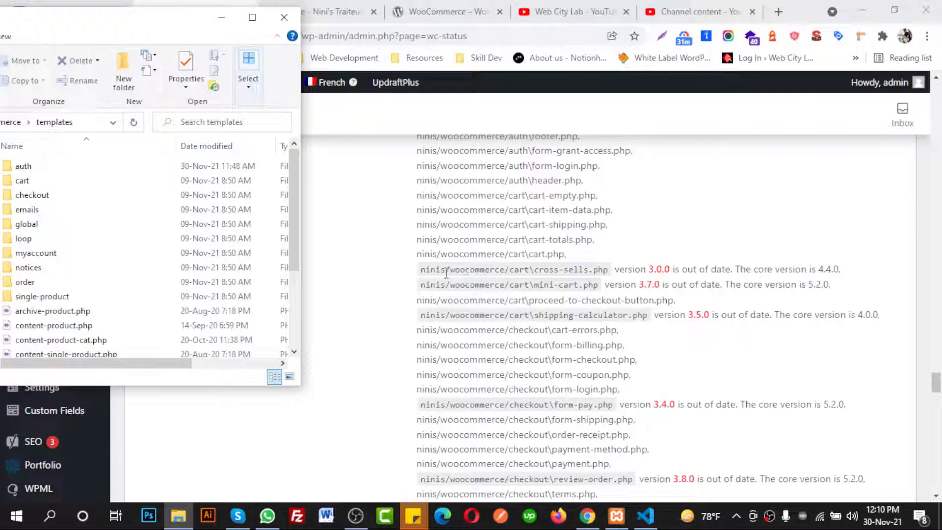
pyautogui.moveTo(162, 25); pyautogui.dragTo(229, 32)
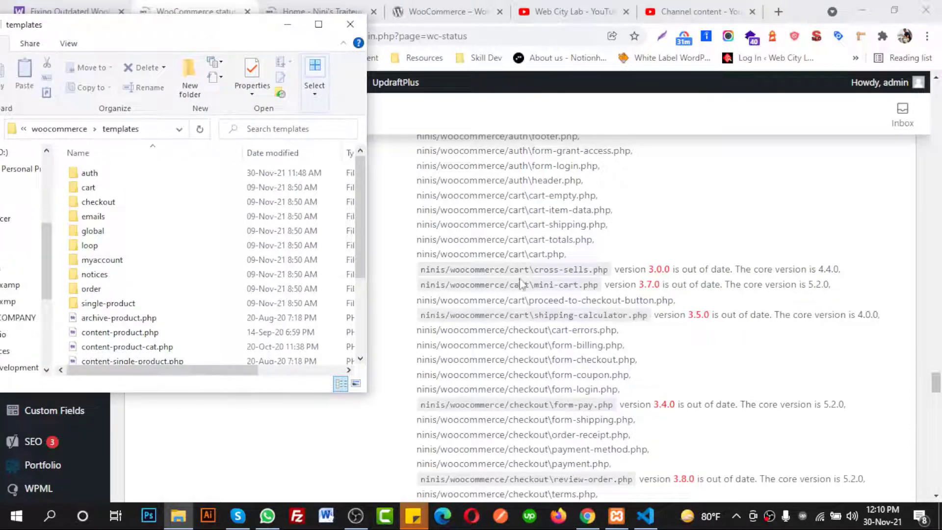
pyautogui.doubleClick(89, 189)
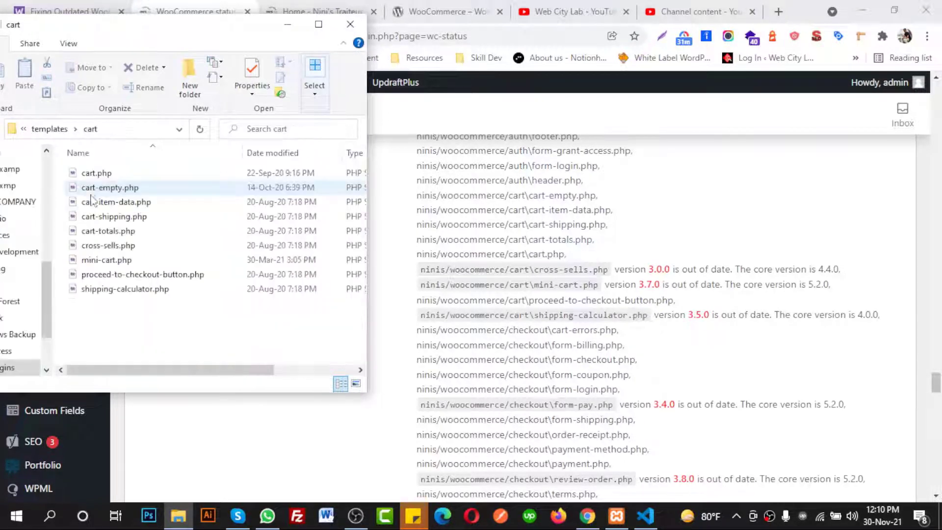
pyautogui.click(98, 246)
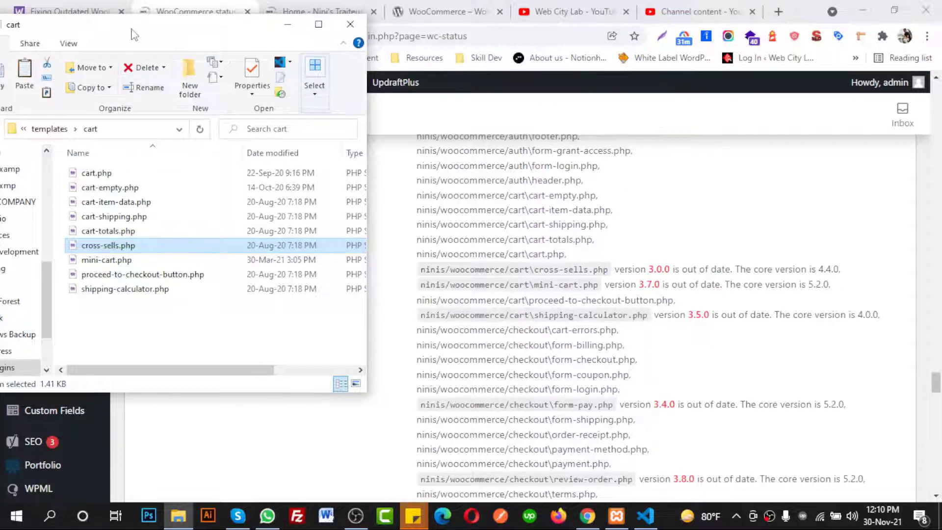
# - Paste cross-sells.php into the theme's woocommerce\cart folder, replacing the outdated copy
pyautogui.moveTo(130, 32); pyautogui.dragTo(245, 25)
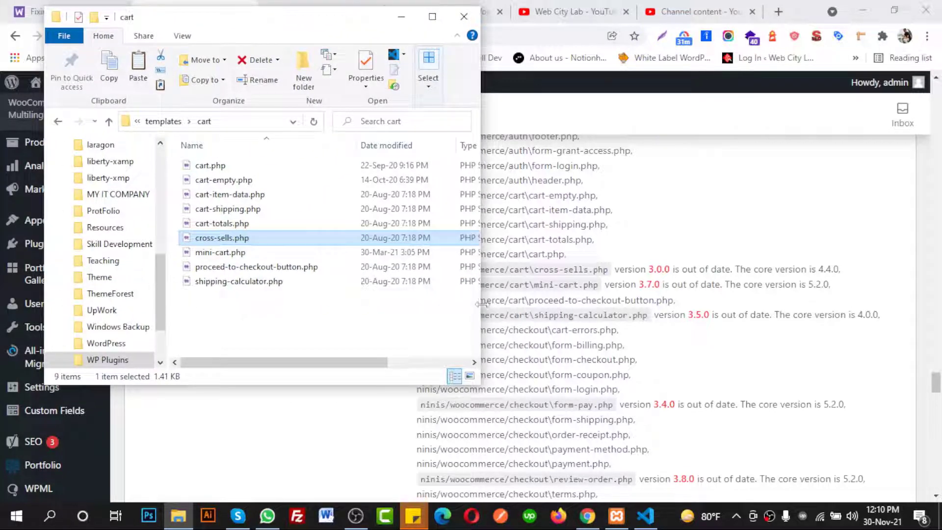
pyautogui.moveTo(481, 304); pyautogui.dragTo(656, 304)
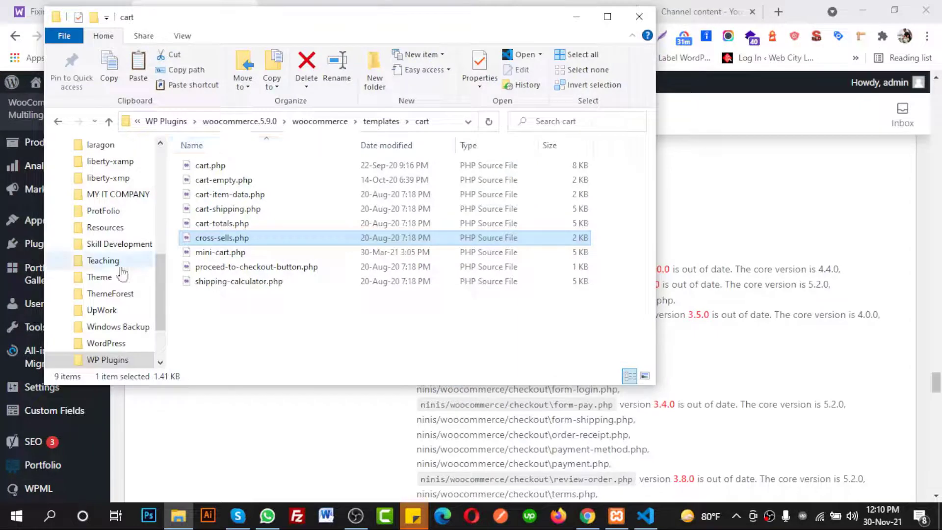
pyautogui.scroll(2, 122, 273)
pyautogui.click(58, 122)
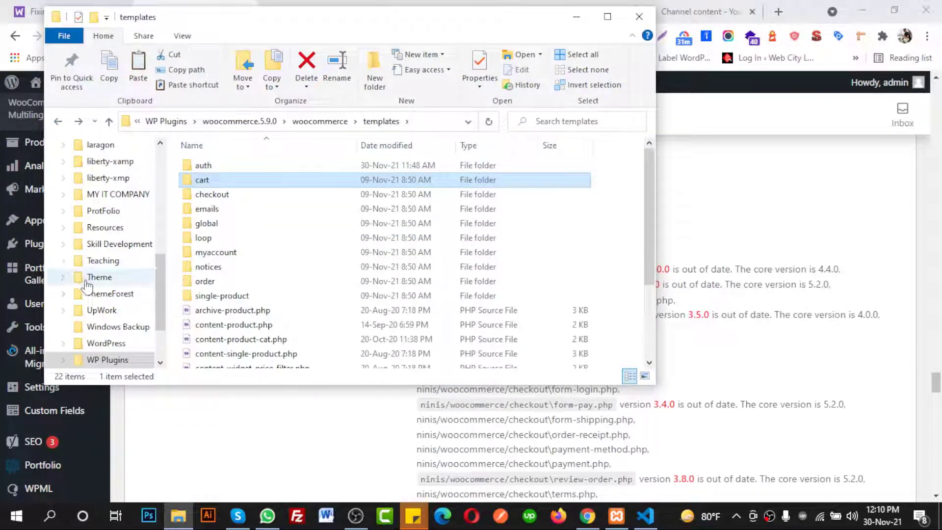
pyautogui.click(58, 122)
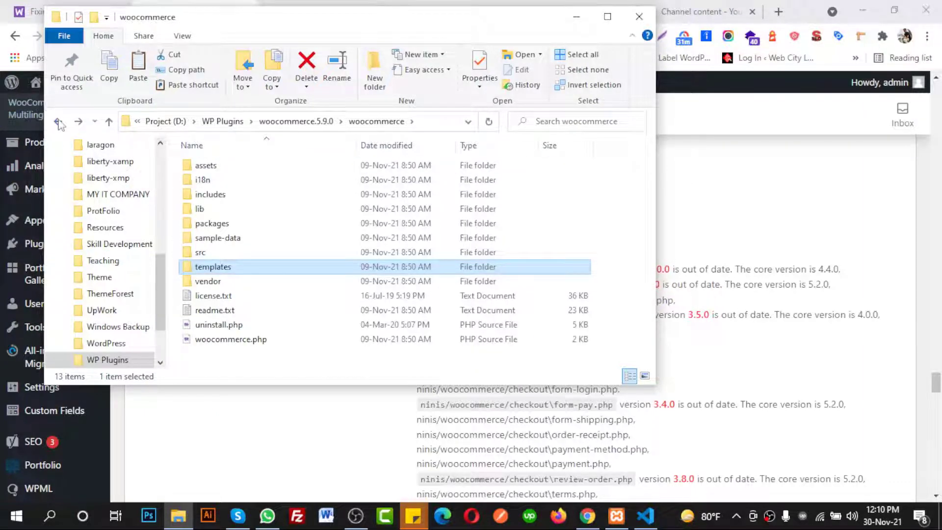
pyautogui.click(58, 122)
pyautogui.click(58, 122)
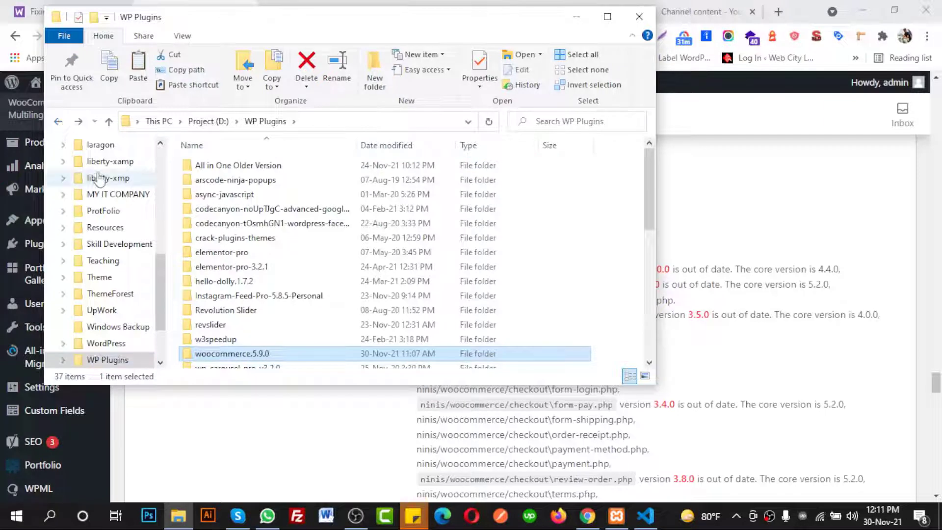
pyautogui.click(58, 122)
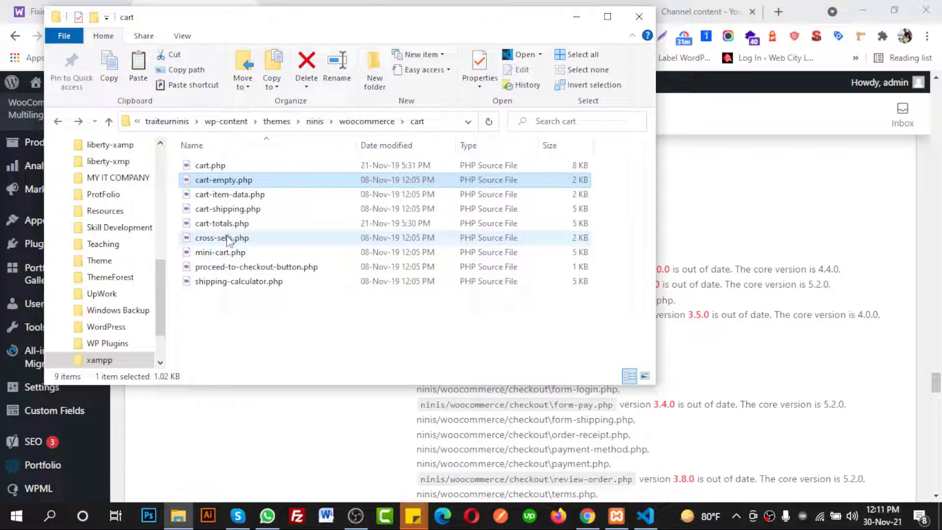
pyautogui.click(227, 239)
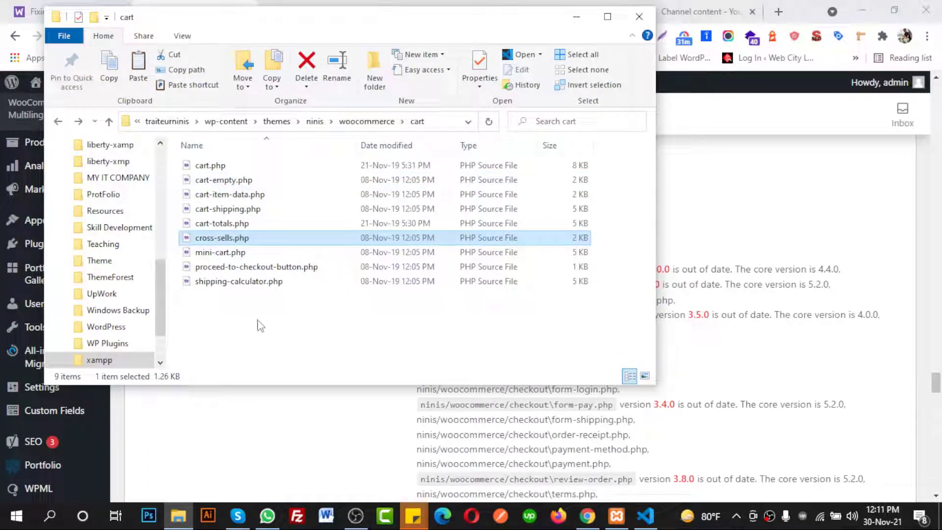
pyautogui.click(260, 326)
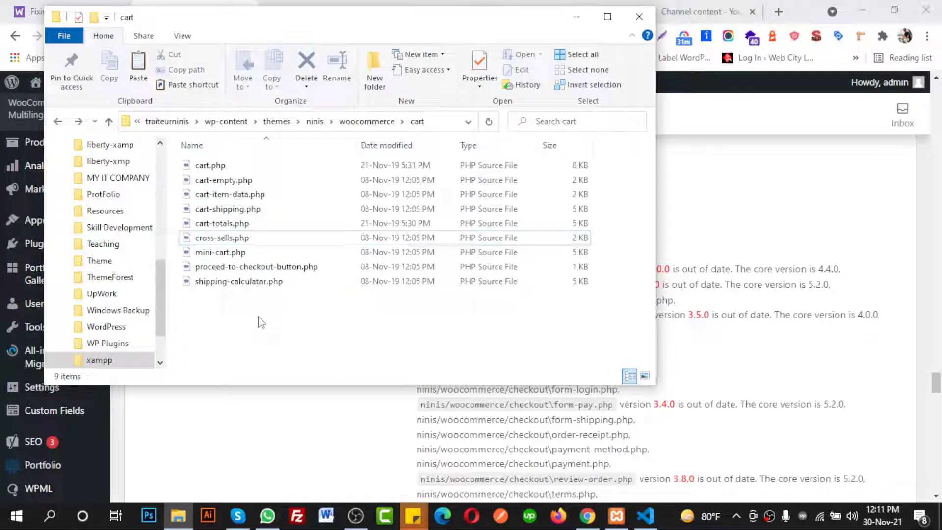
pyautogui.hotkey('ctrl', 'v')
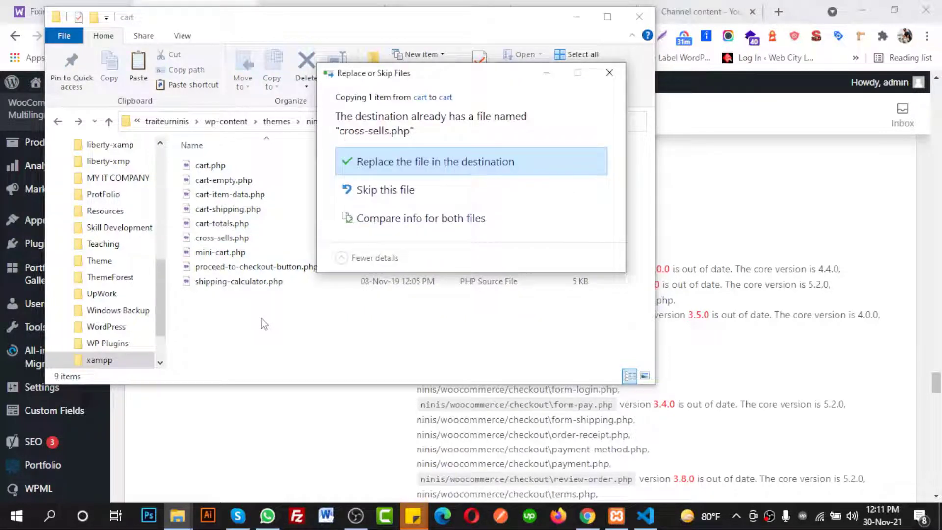
pyautogui.click(433, 168)
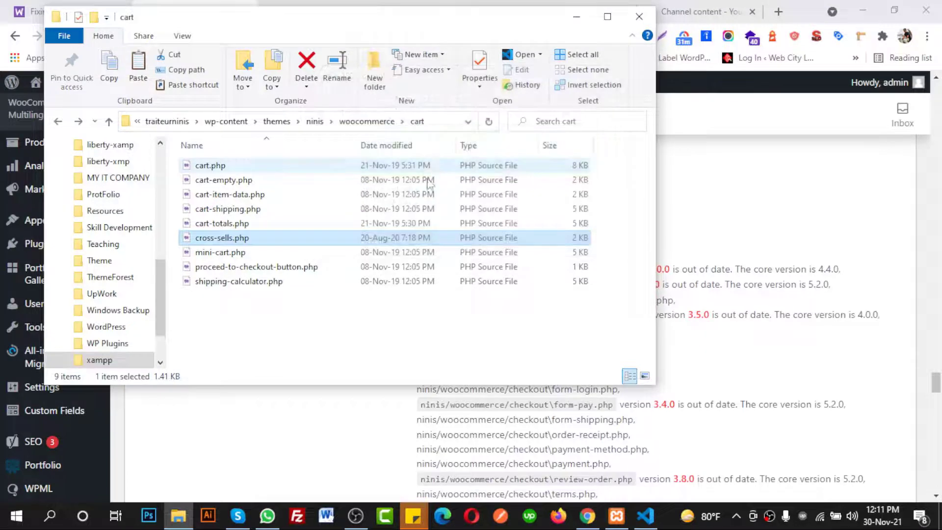
pyautogui.click(743, 349)
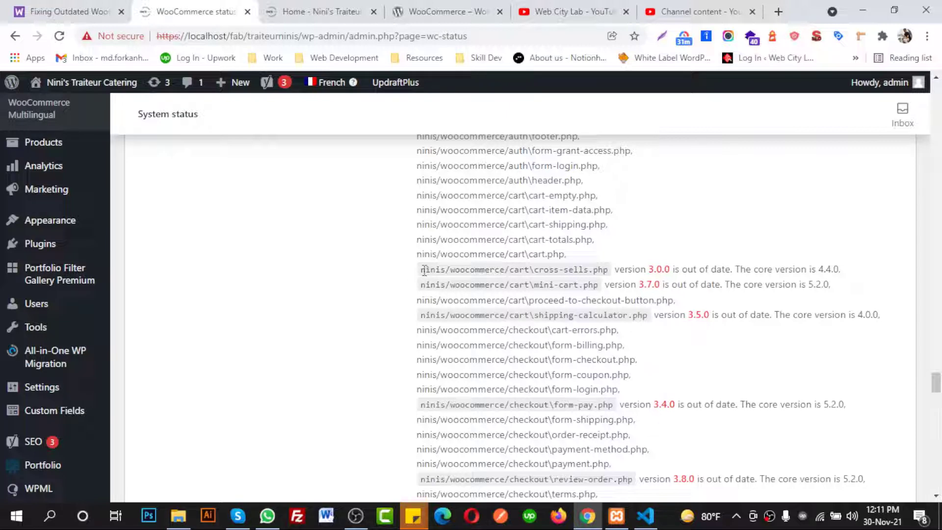
# - Reload the System Status page to recheck the template override versions
pyautogui.moveTo(423, 271); pyautogui.dragTo(614, 270)
pyautogui.click(616, 270)
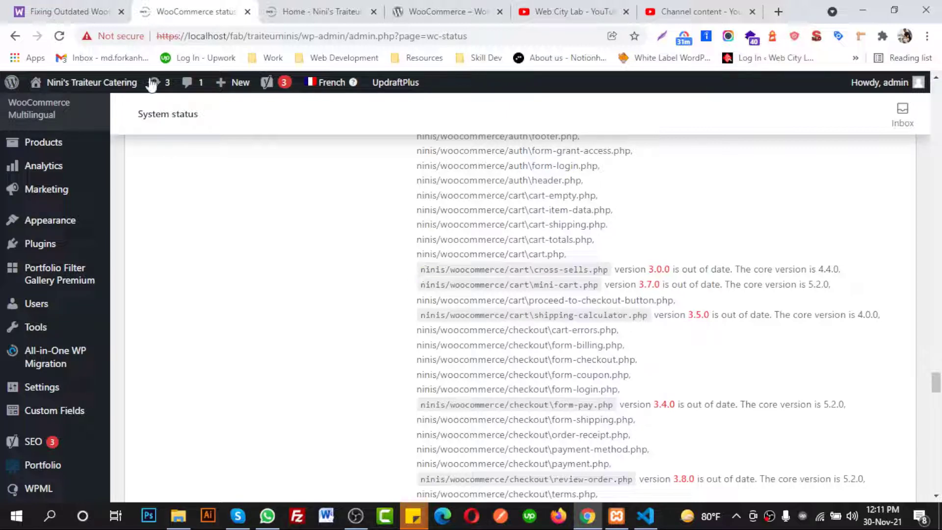
pyautogui.click(59, 35)
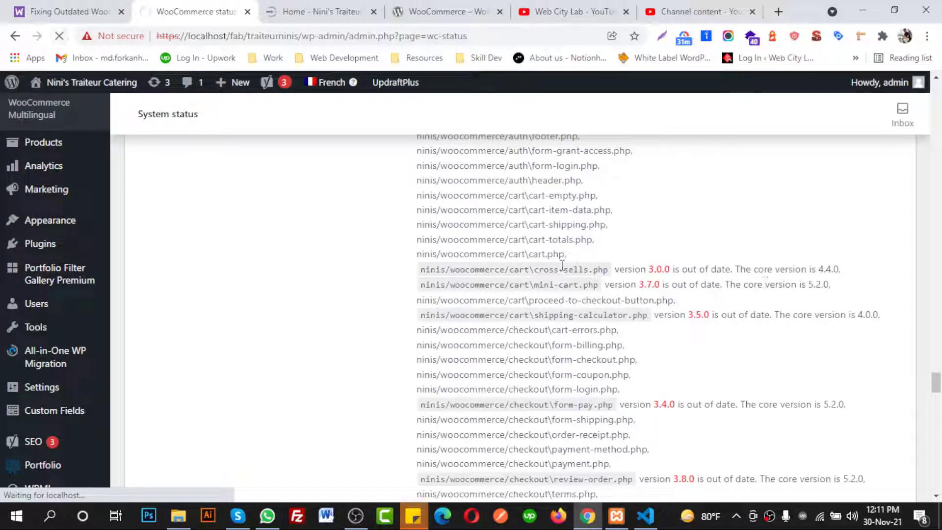
pyautogui.moveTo(434, 272); pyautogui.dragTo(703, 267)
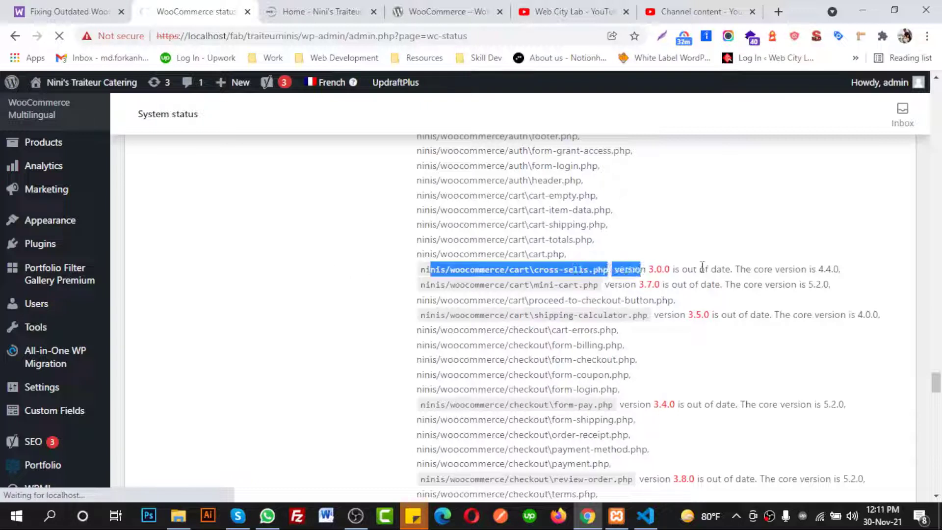
pyautogui.click(703, 267)
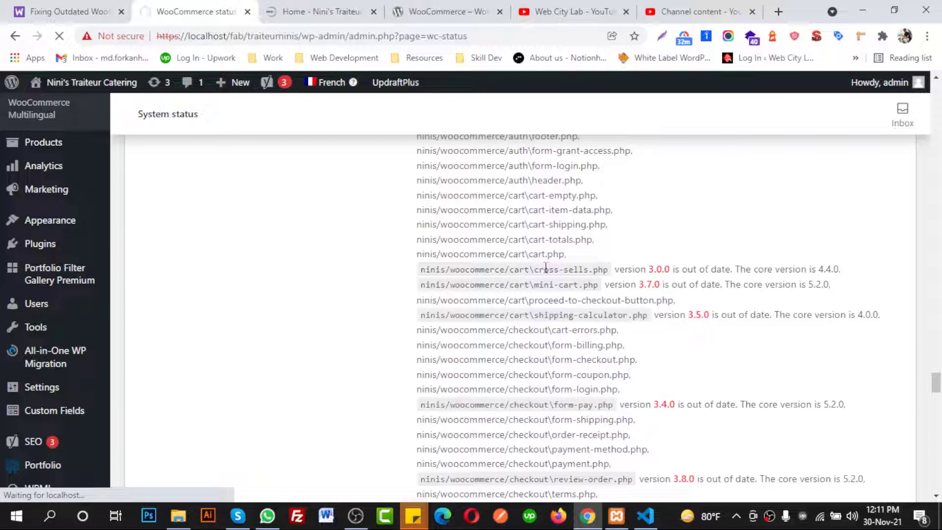
pyautogui.scroll(-10, 647, 273)
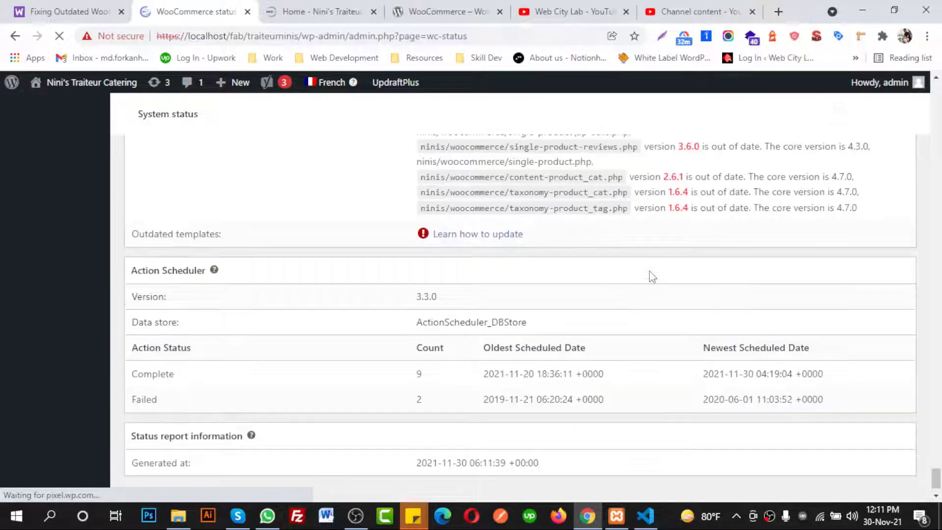
pyautogui.scroll(10, 653, 274)
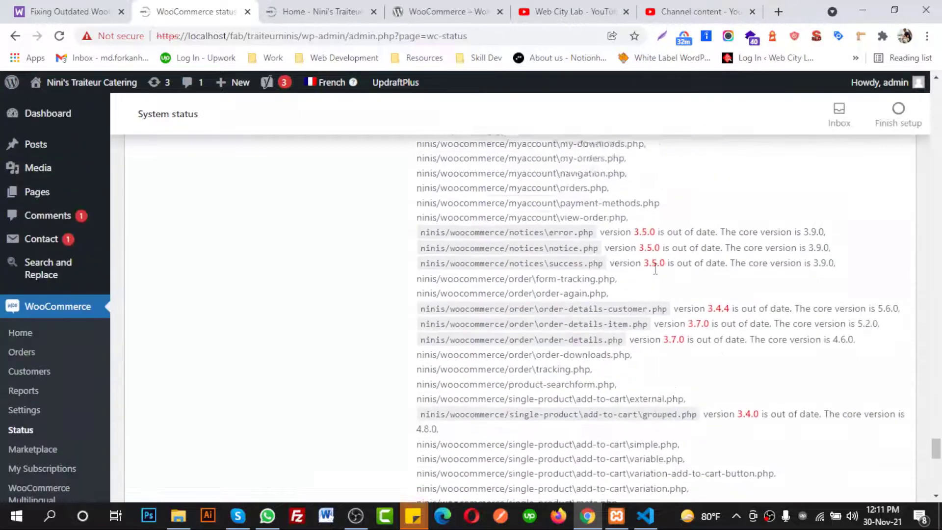
pyautogui.scroll(9, 657, 272)
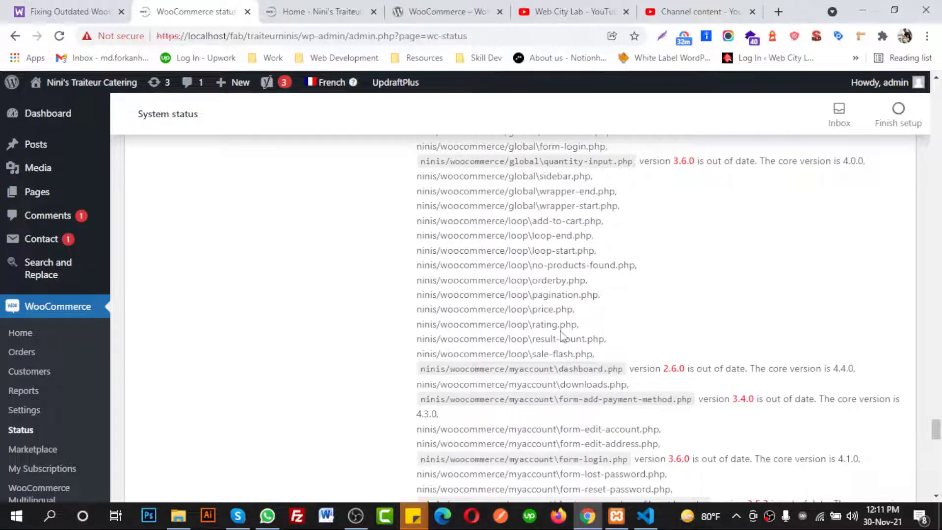
pyautogui.scroll(4, 559, 336)
pyautogui.scroll(1, 565, 336)
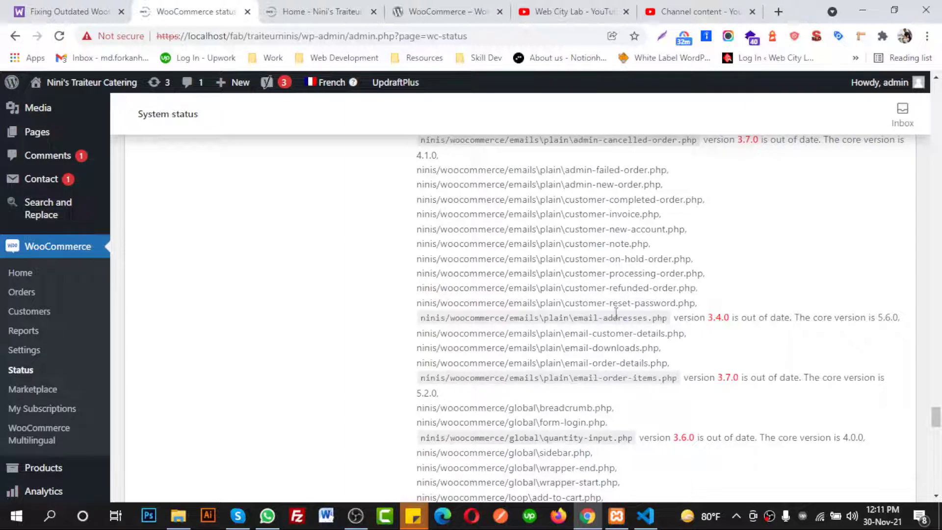
# - Confirm cross-sells.php no longer carries an outdated warning in the Templates list
pyautogui.moveTo(617, 284); pyautogui.dragTo(629, 273)
pyautogui.click(622, 259)
pyautogui.scroll(15, 623, 258)
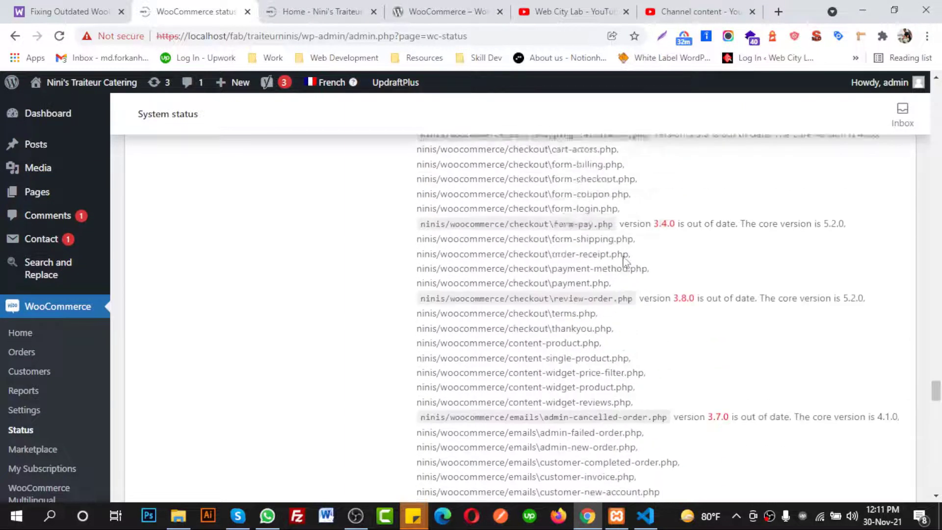
pyautogui.scroll(4, 626, 259)
pyautogui.scroll(-5, 621, 267)
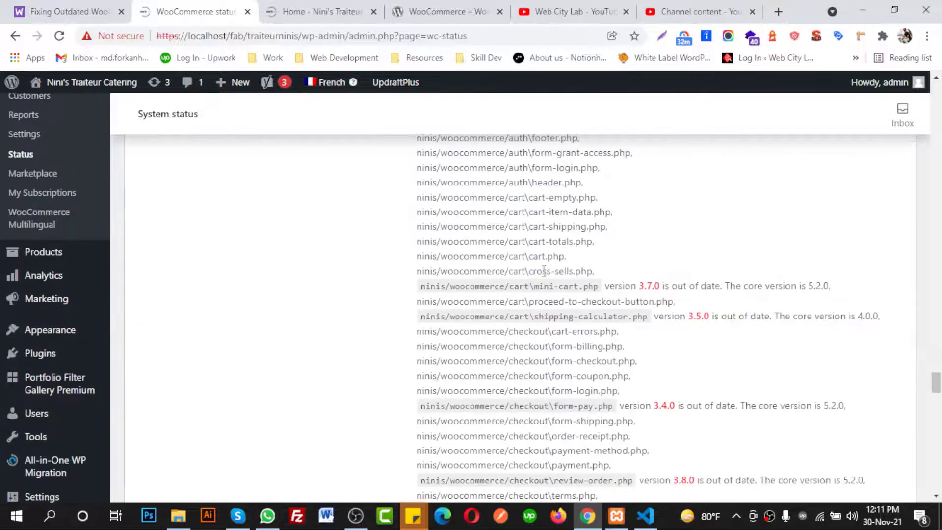
pyautogui.moveTo(532, 272); pyautogui.dragTo(594, 271)
pyautogui.click(579, 272)
pyautogui.moveTo(419, 271); pyautogui.dragTo(592, 271)
pyautogui.click(593, 270)
pyautogui.moveTo(429, 271); pyautogui.dragTo(584, 273)
pyautogui.click(588, 274)
# - Note mini-cart.php is still flagged outdated, at 3.7.0 versus core 5.2.0
pyautogui.moveTo(497, 289); pyautogui.dragTo(577, 291)
pyautogui.click(577, 290)
pyautogui.doubleClick(512, 288)
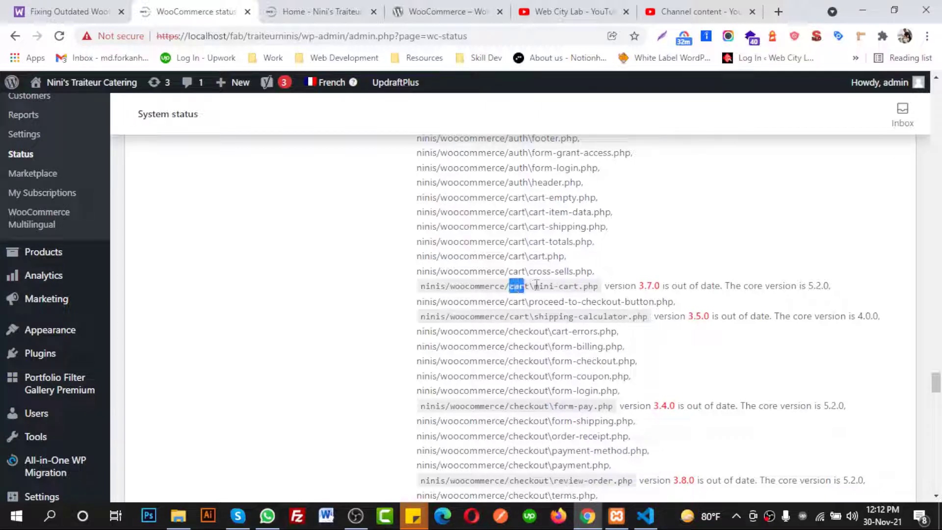
pyautogui.click(557, 287)
# - Select mini-cart.php in the woocommerce.5.9.0 plugin's templates\cart folder
pyautogui.click(179, 516)
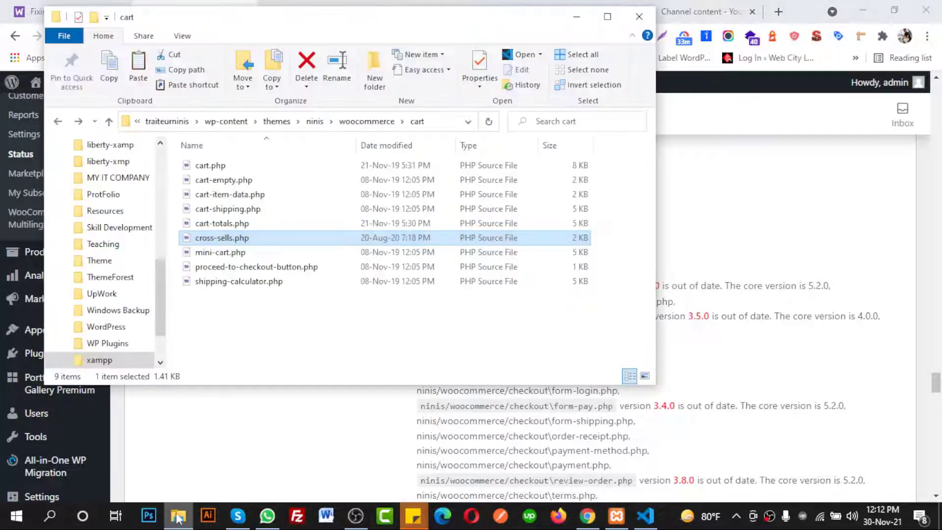
pyautogui.click(78, 122)
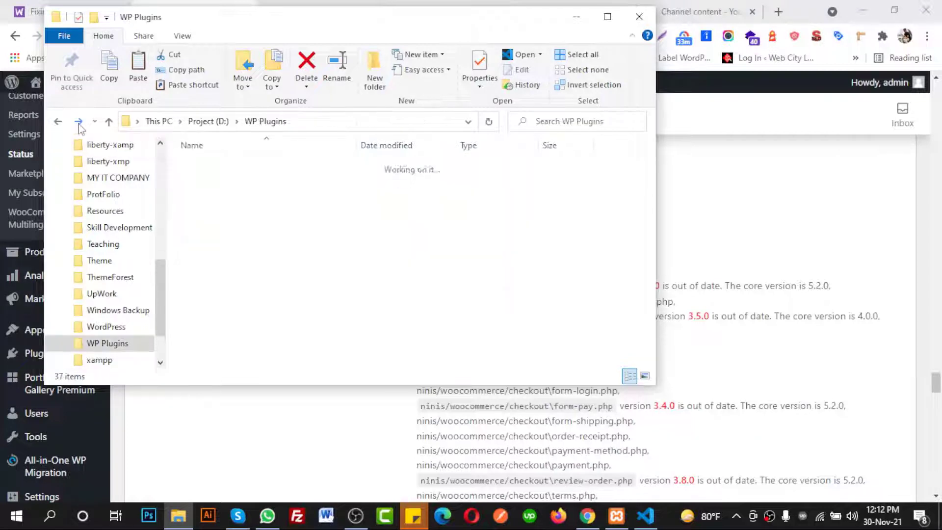
pyautogui.click(79, 122)
pyautogui.click(78, 122)
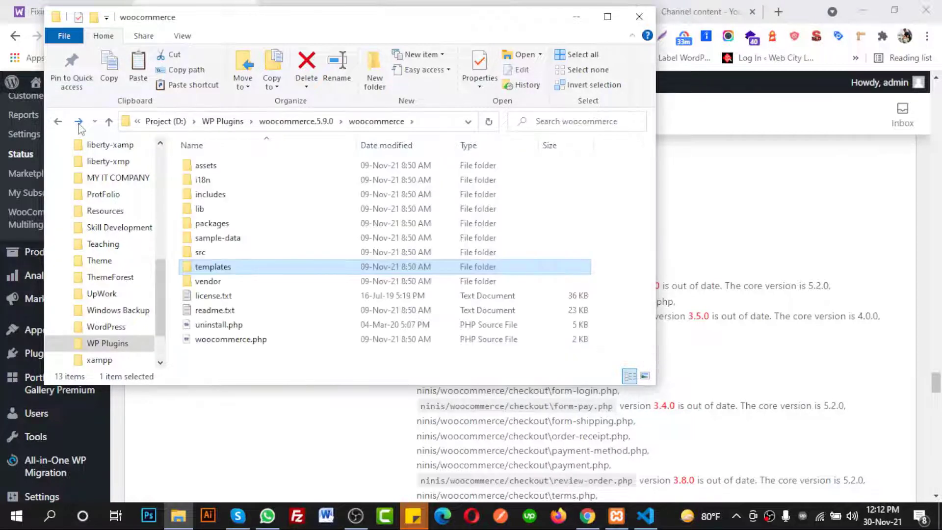
pyautogui.click(79, 121)
pyautogui.click(78, 121)
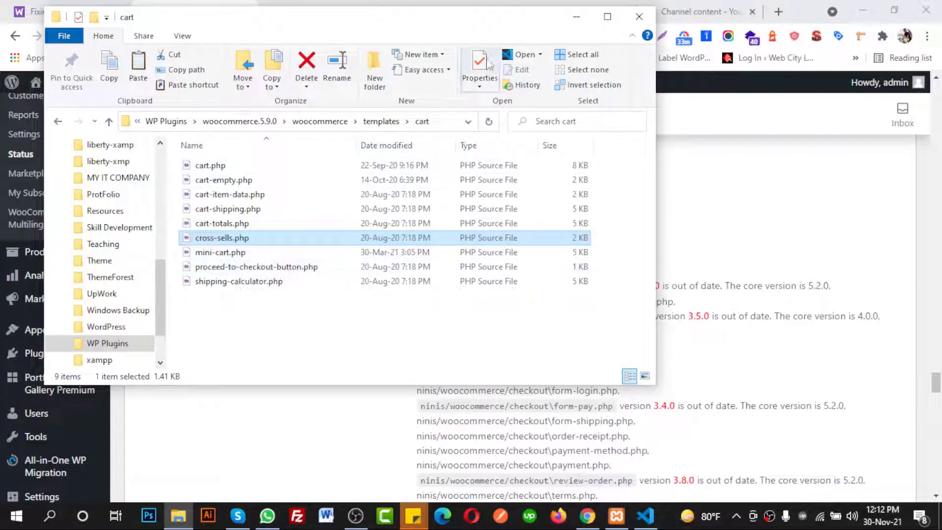
pyautogui.moveTo(457, 28); pyautogui.dragTo(324, 35)
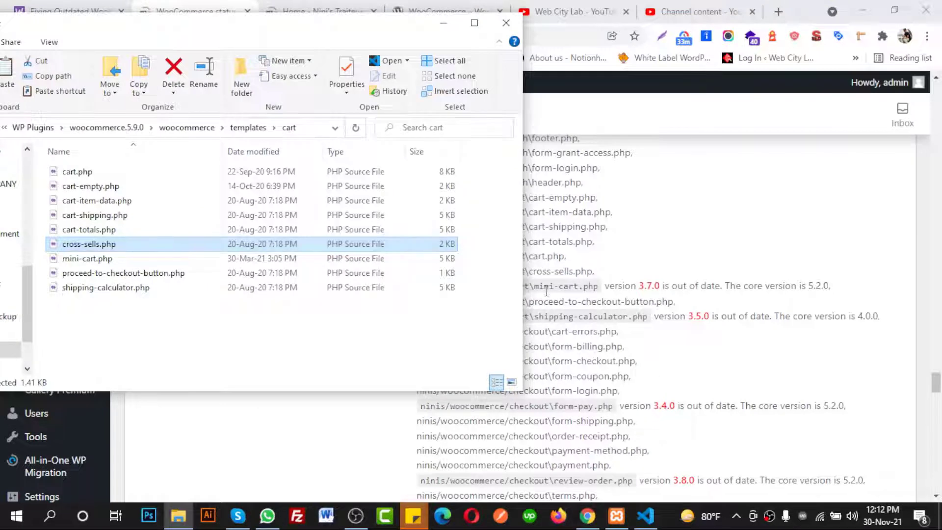
pyautogui.click(100, 259)
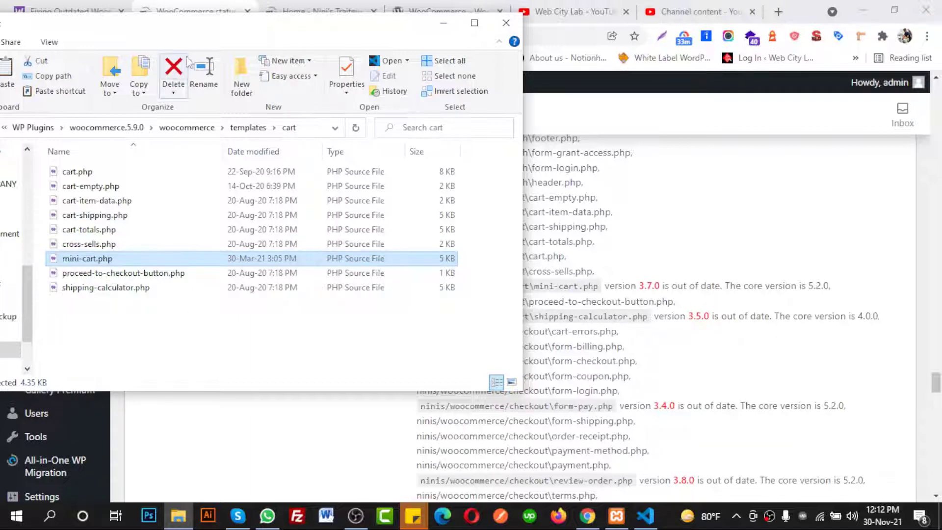
# - Paste mini-cart.php into the theme's woocommerce\cart folder, replacing the old file
pyautogui.moveTo(187, 33); pyautogui.dragTo(324, 49)
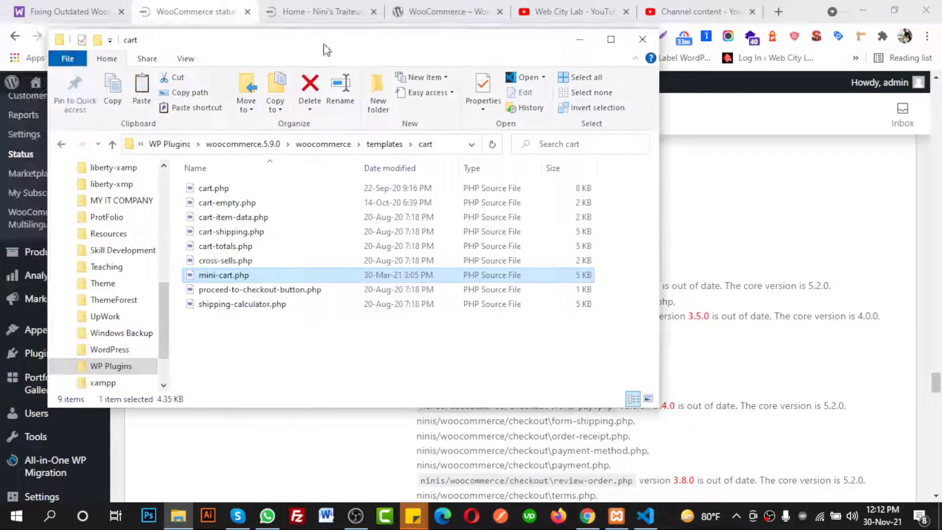
pyautogui.click(62, 146)
pyautogui.click(62, 146)
pyautogui.click(62, 146)
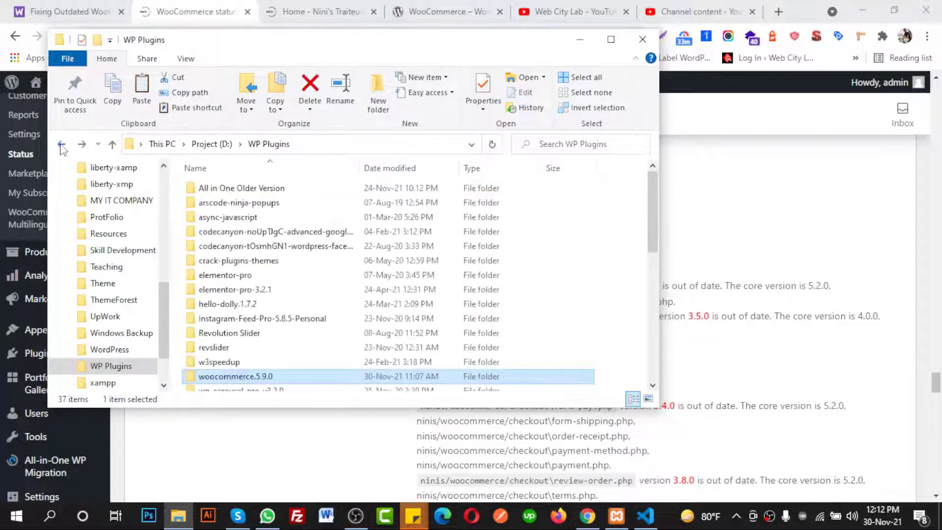
pyautogui.hotkey('alt', 'Right')
pyautogui.hotkey('alt', 'Right')
pyautogui.hotkey('alt', 'Right')
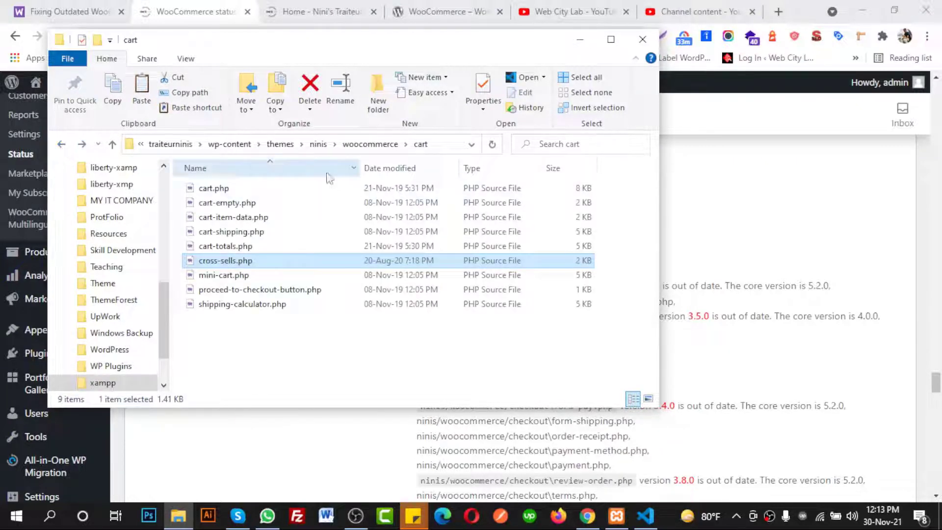
pyautogui.click(298, 348)
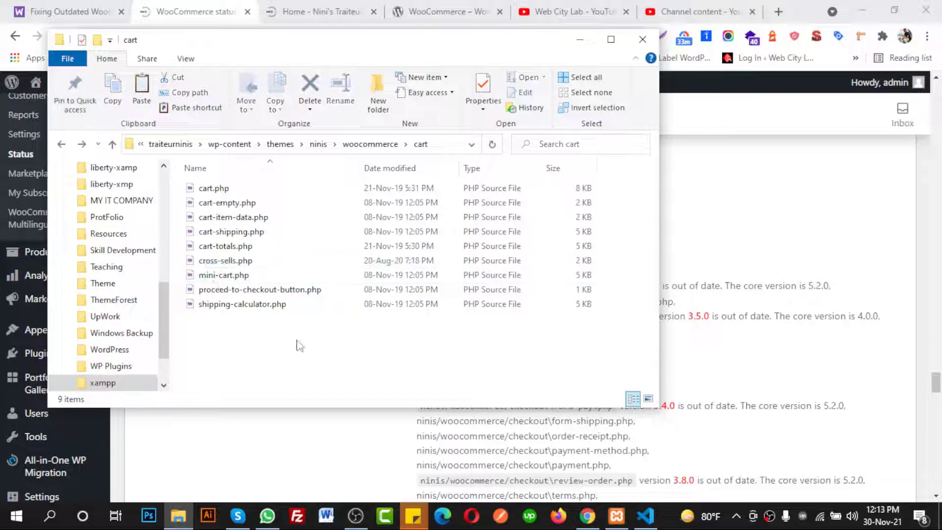
pyautogui.hotkey('ctrl', 'v')
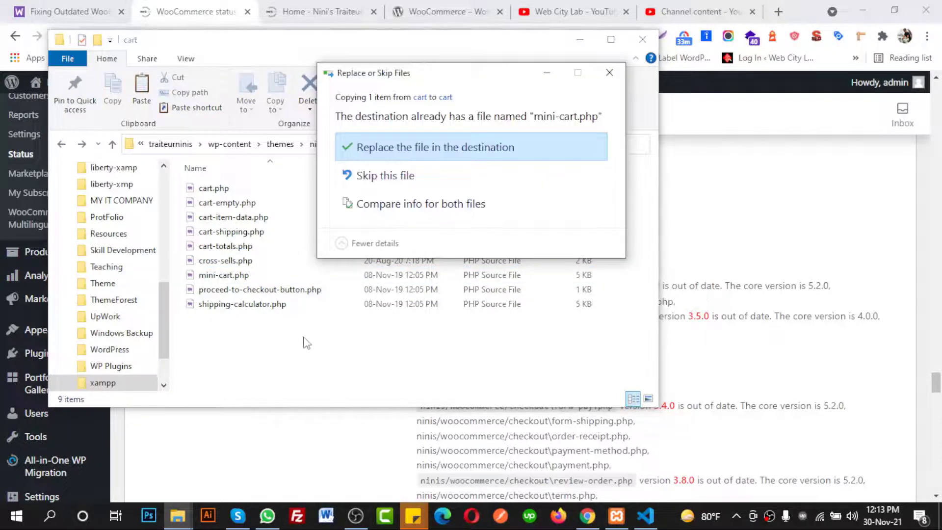
pyautogui.click(430, 154)
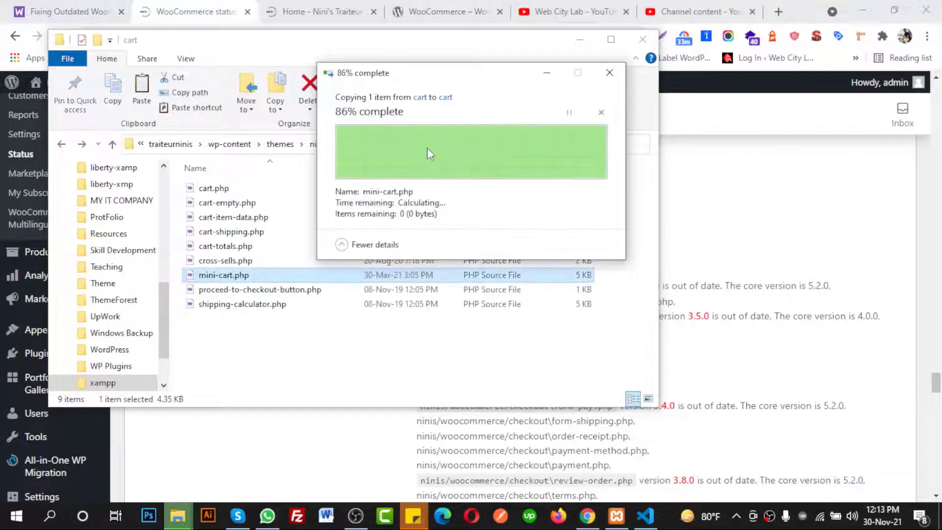
# - Reload System Status and confirm mini-cart.php is no longer flagged as outdated
pyautogui.click(819, 333)
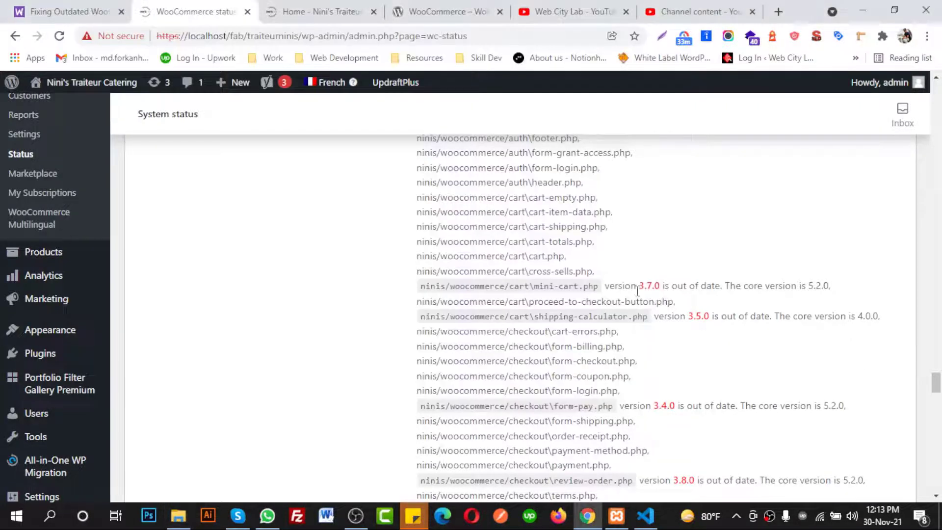
pyautogui.click(58, 36)
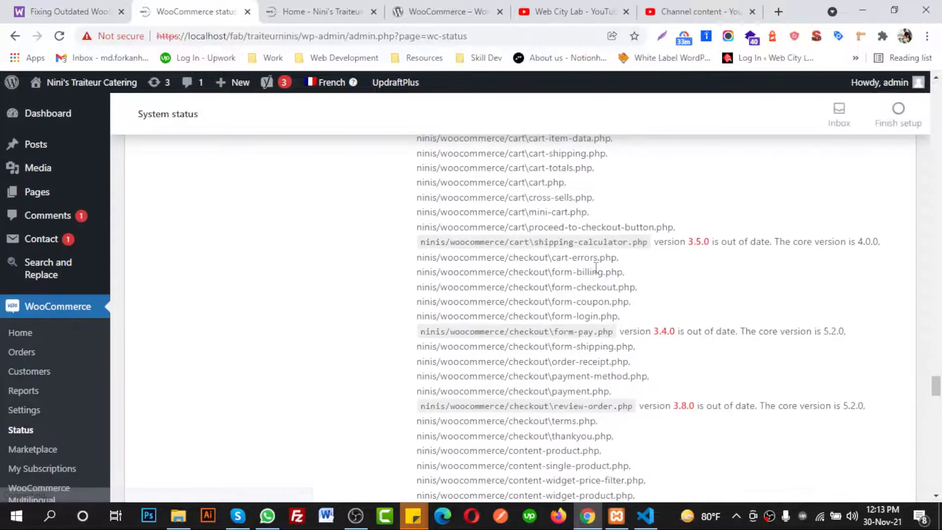
pyautogui.scroll(-3, 603, 274)
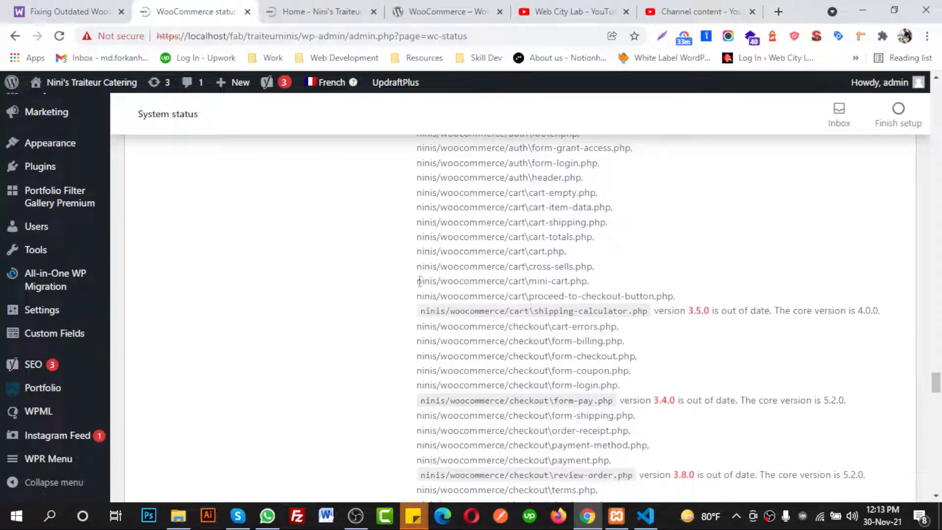
pyautogui.moveTo(418, 280); pyautogui.dragTo(607, 291)
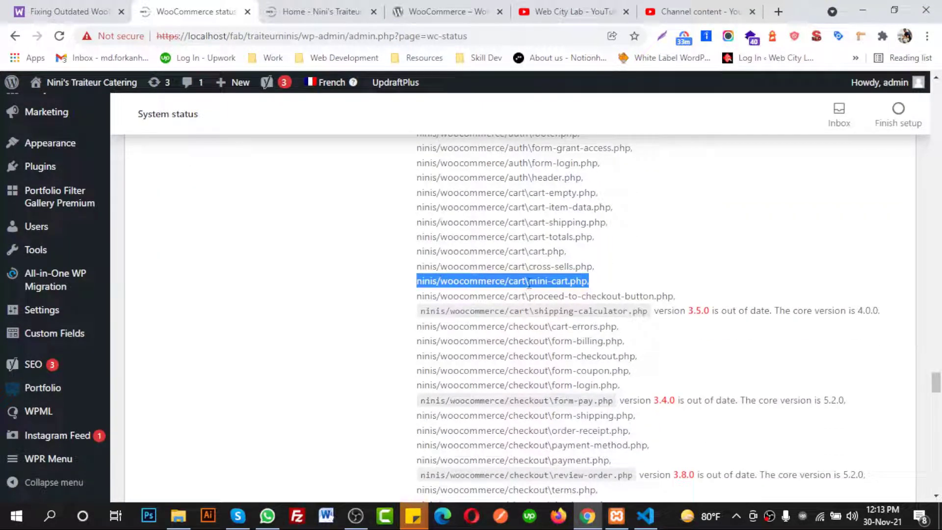
pyautogui.click(529, 284)
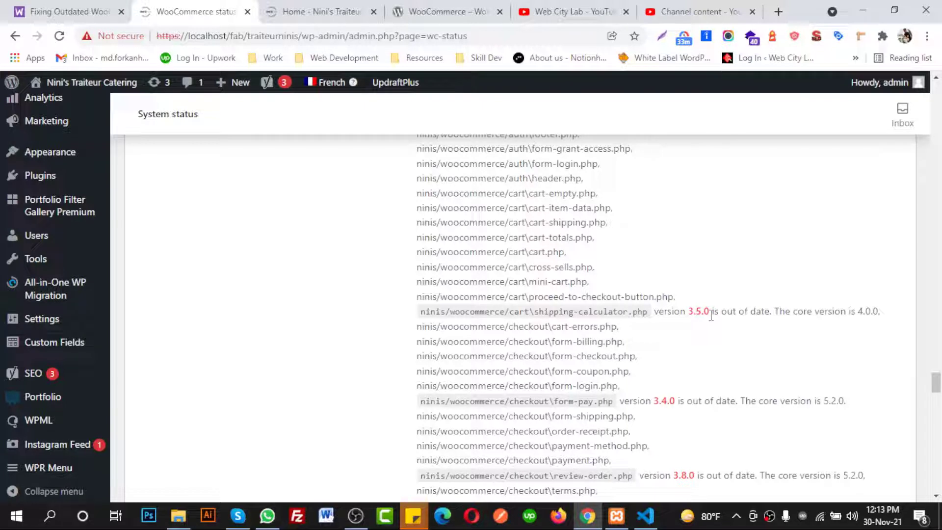
# - Note shipping-calculator.php remains flagged at 3.5.0 versus core 4.0.0
pyautogui.moveTo(650, 312); pyautogui.dragTo(811, 312)
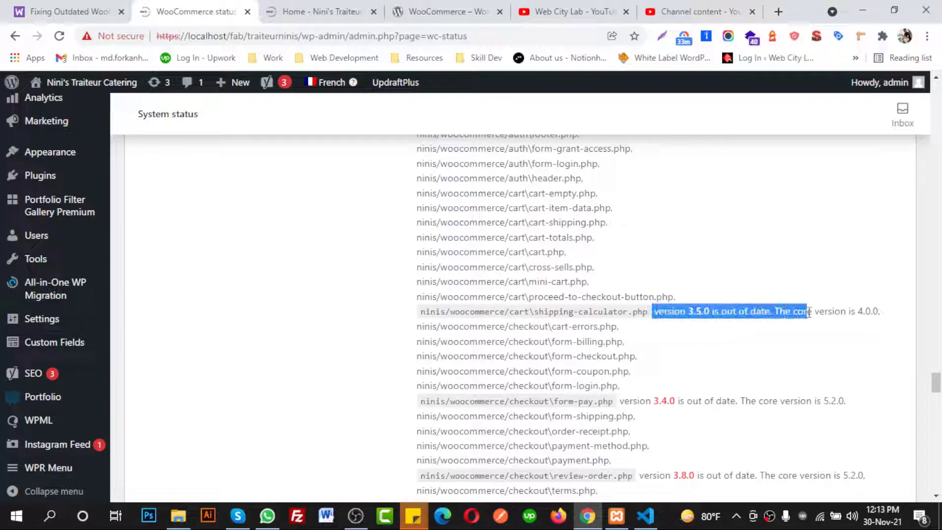
pyautogui.click(810, 313)
pyautogui.moveTo(665, 312); pyautogui.dragTo(750, 310)
pyautogui.click(757, 310)
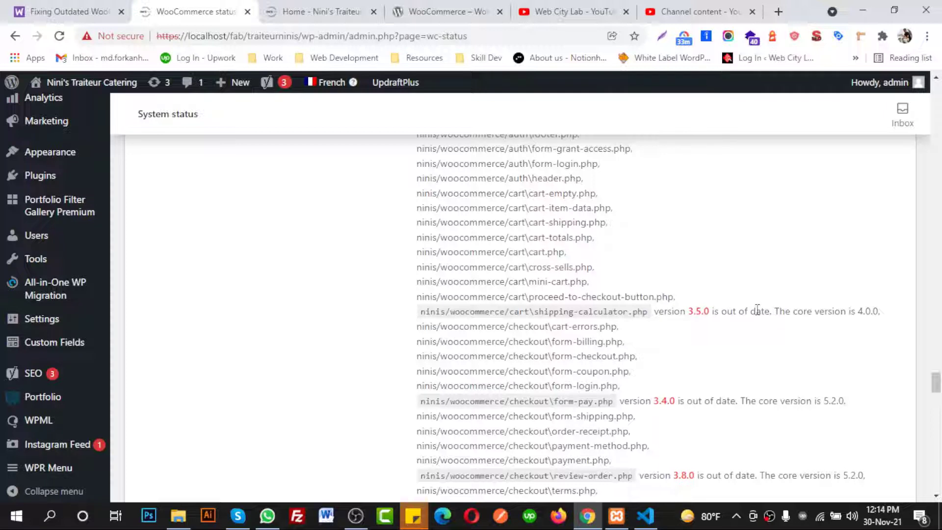